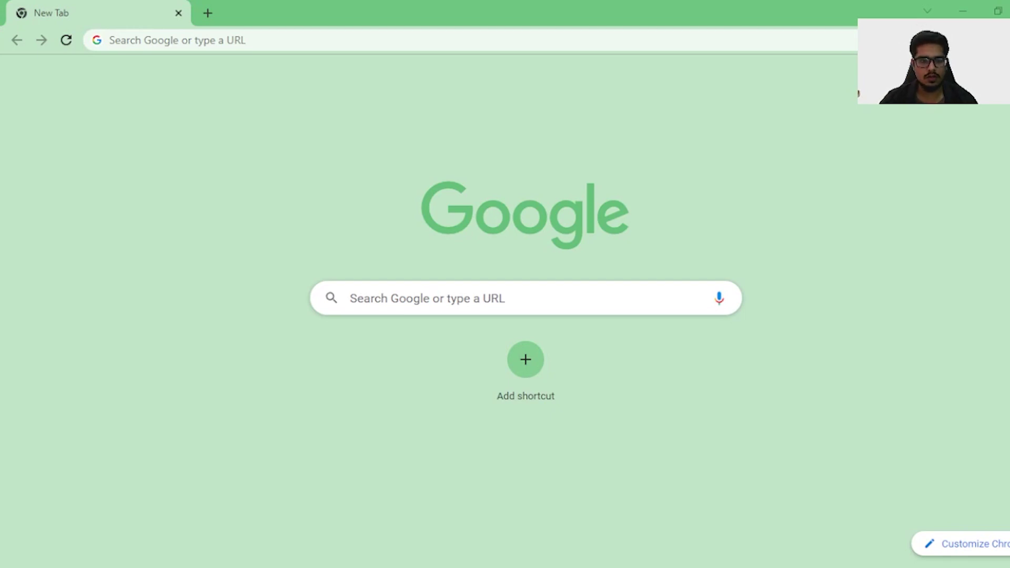
# - Load smallaitools.com and scroll through its AI writer tool cards
pyautogui.write('smallaitools.com')
pyautogui.press('Return')
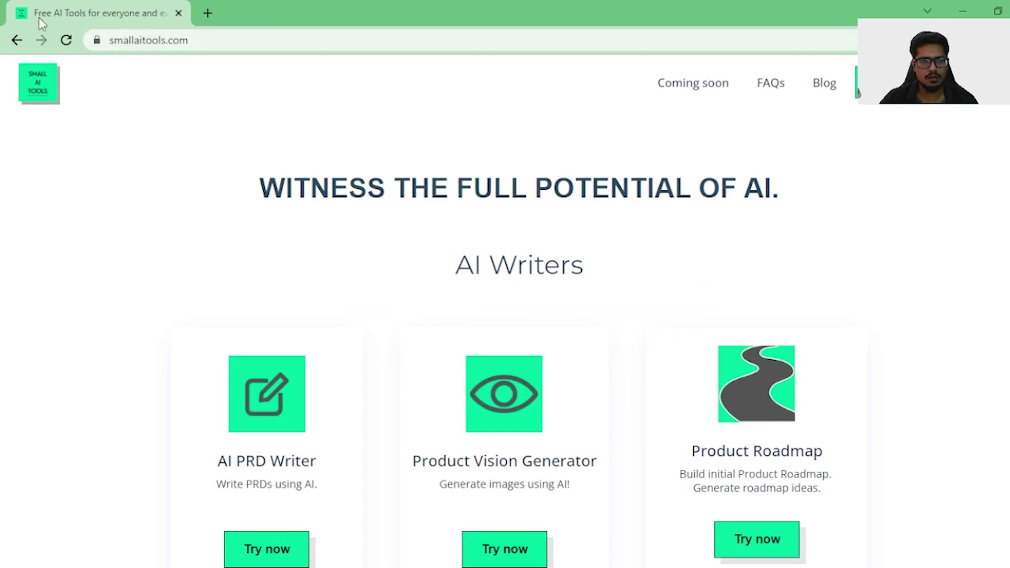
pyautogui.doubleClick(174, 41)
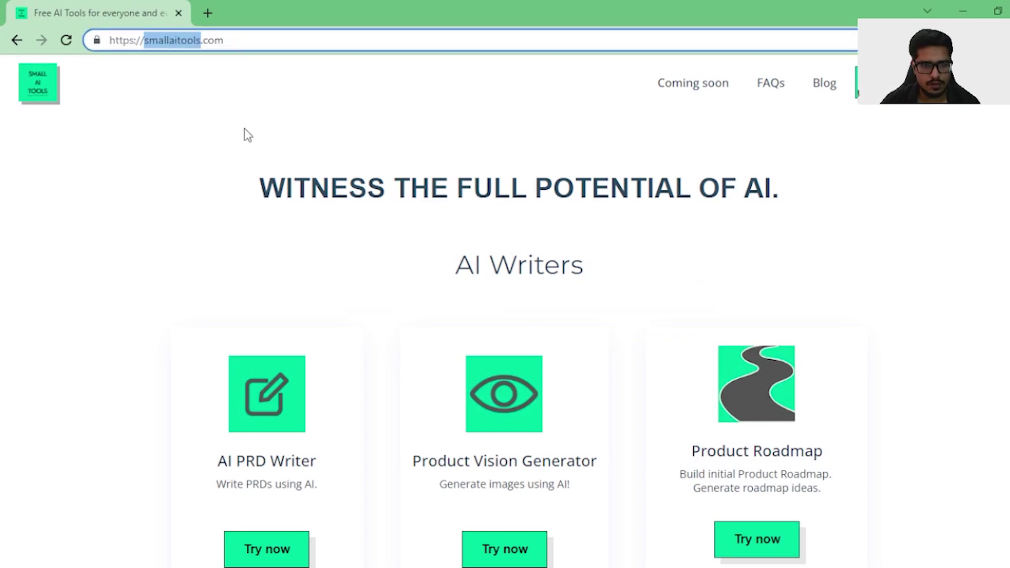
pyautogui.scroll(-10, 246, 132)
pyautogui.scroll(10, 154, 190)
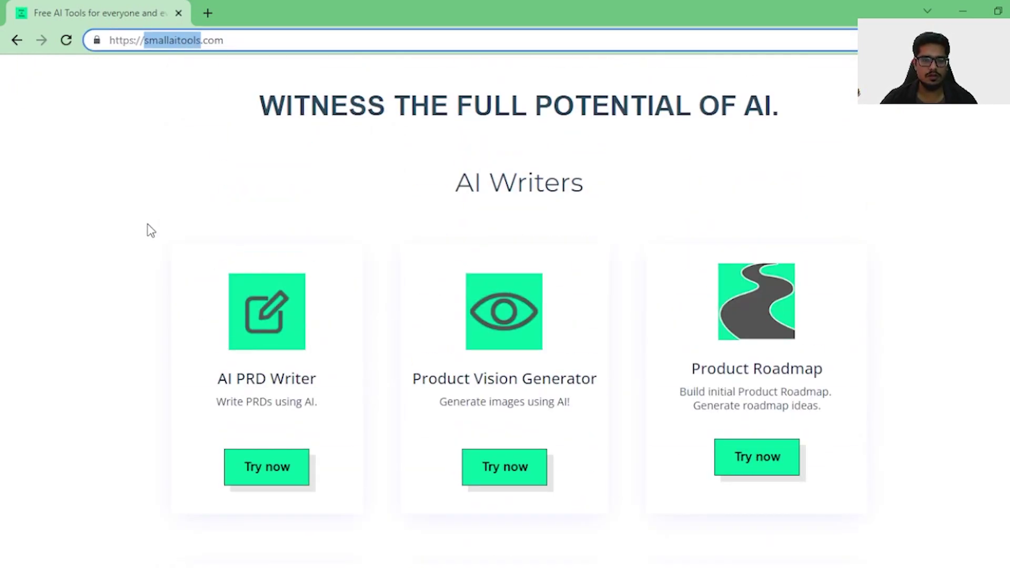
pyautogui.click(148, 229)
pyautogui.scroll(-8, 157, 224)
pyautogui.scroll(8, 185, 220)
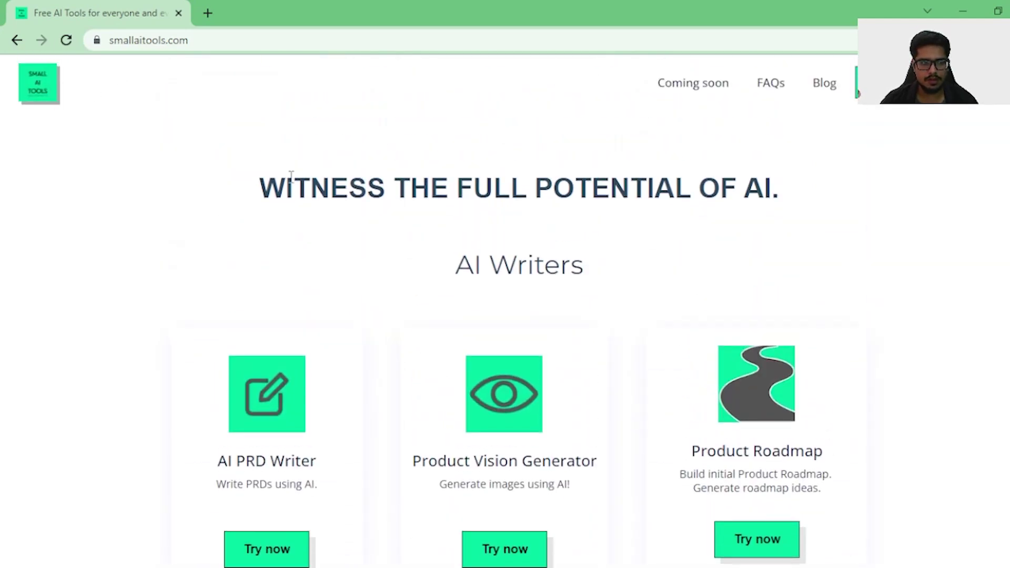
pyautogui.scroll(-5, 289, 173)
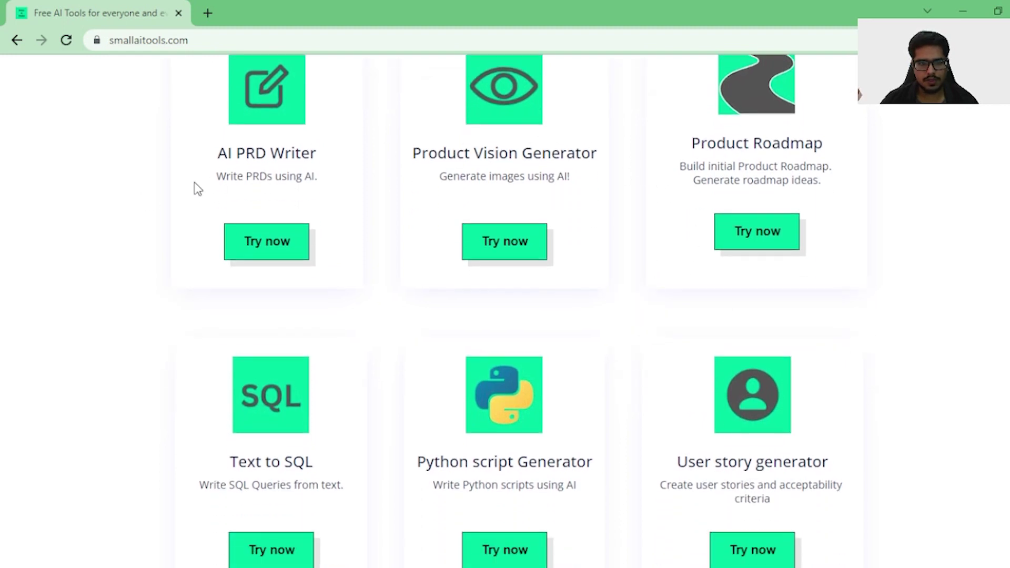
# - Review the Product Vision Generator card, then open the AI PRD Writer tool
pyautogui.tripleClick(505, 180)
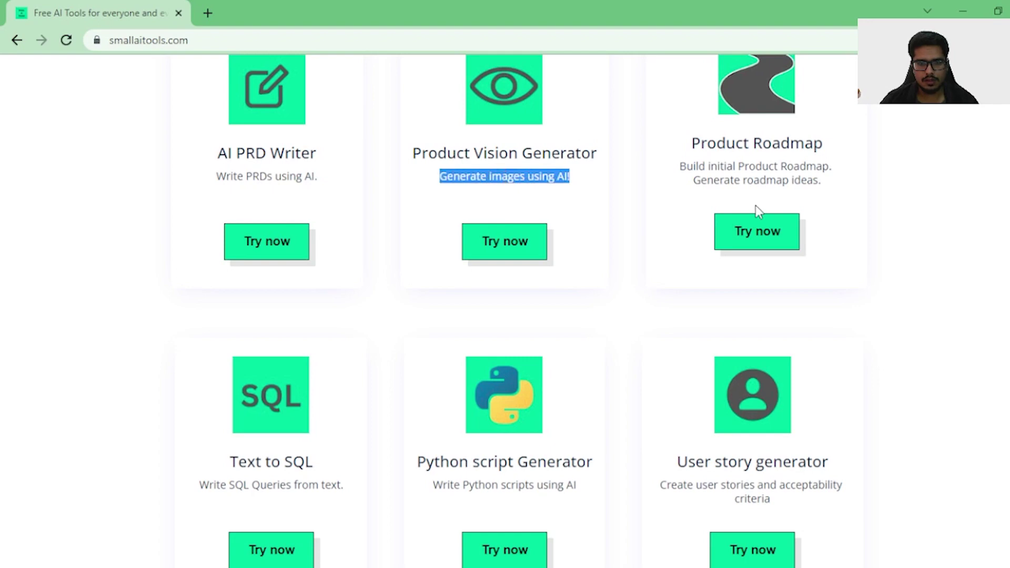
pyautogui.scroll(-4, 758, 205)
pyautogui.scroll(4, 554, 221)
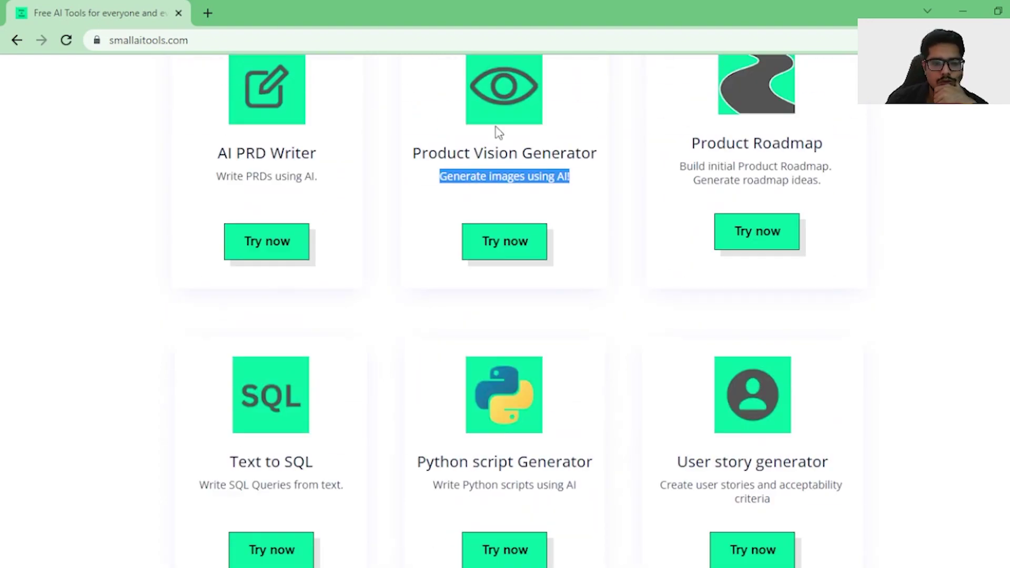
pyautogui.scroll(3, 498, 133)
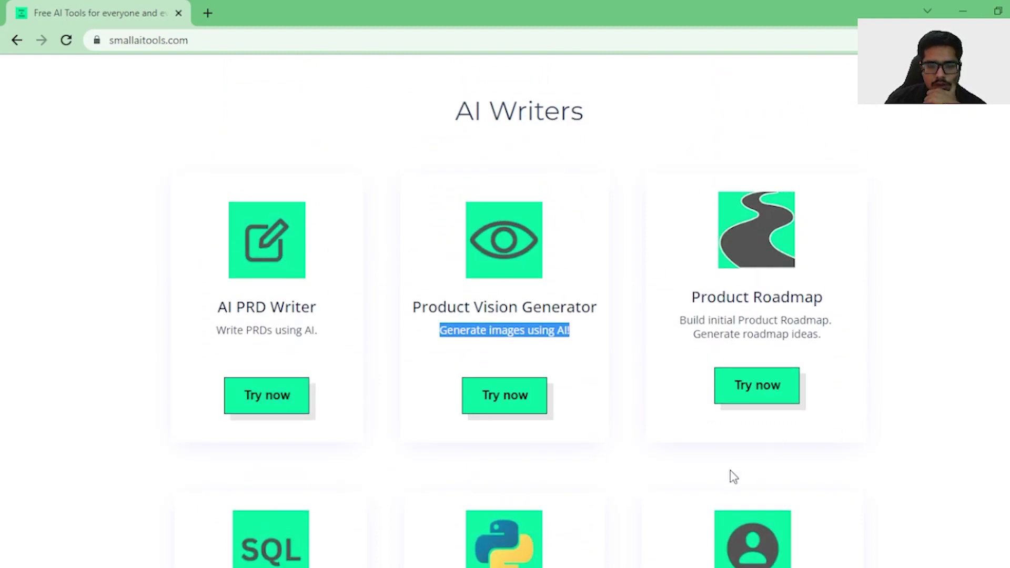
pyautogui.scroll(-4, 730, 475)
pyautogui.scroll(3, 673, 231)
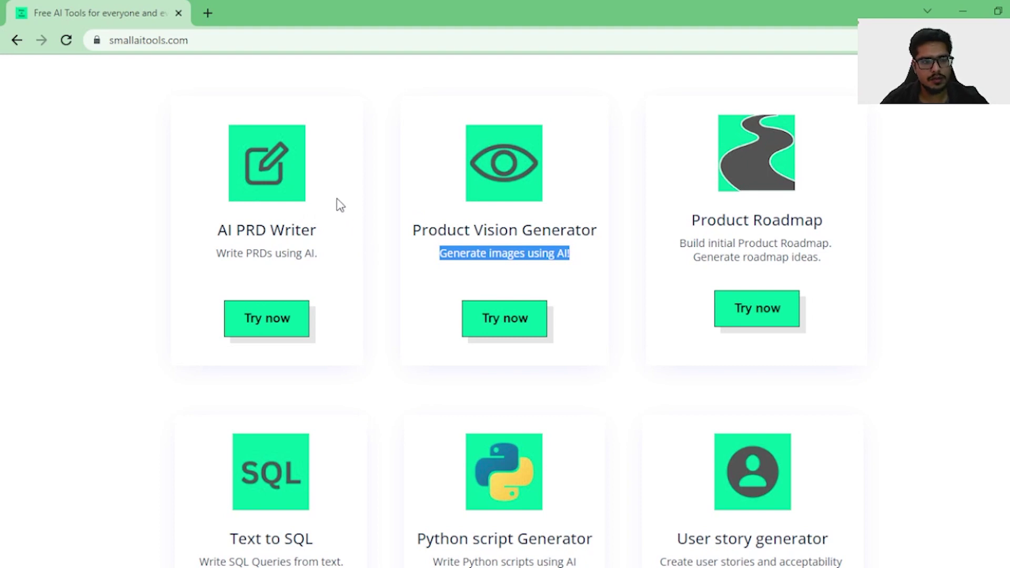
pyautogui.click(279, 330)
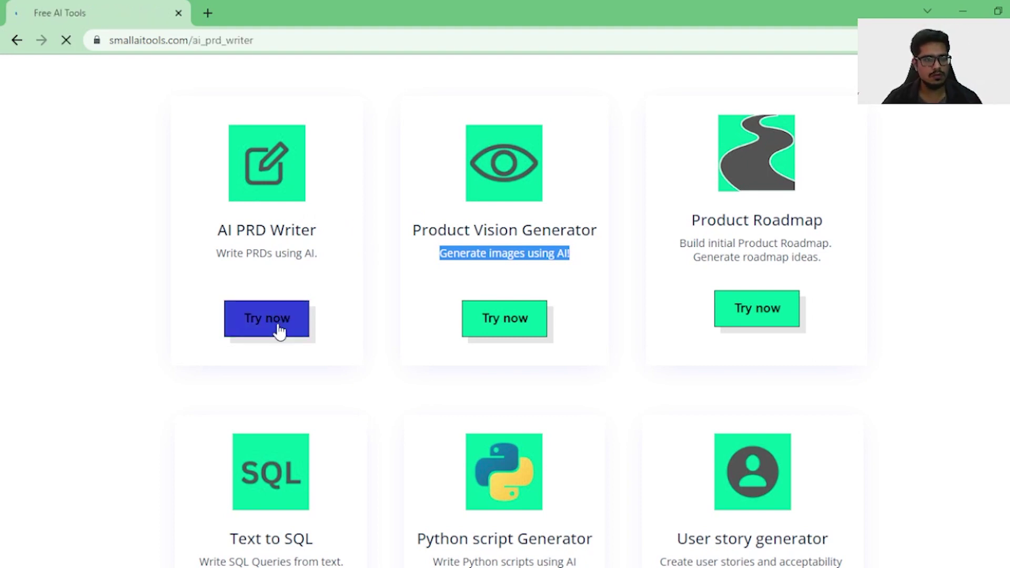
# - Scroll the AI PRD Writer page and try the features, expected impact and prompt fields, ending in the prompt
pyautogui.scroll(-13, 384, 237)
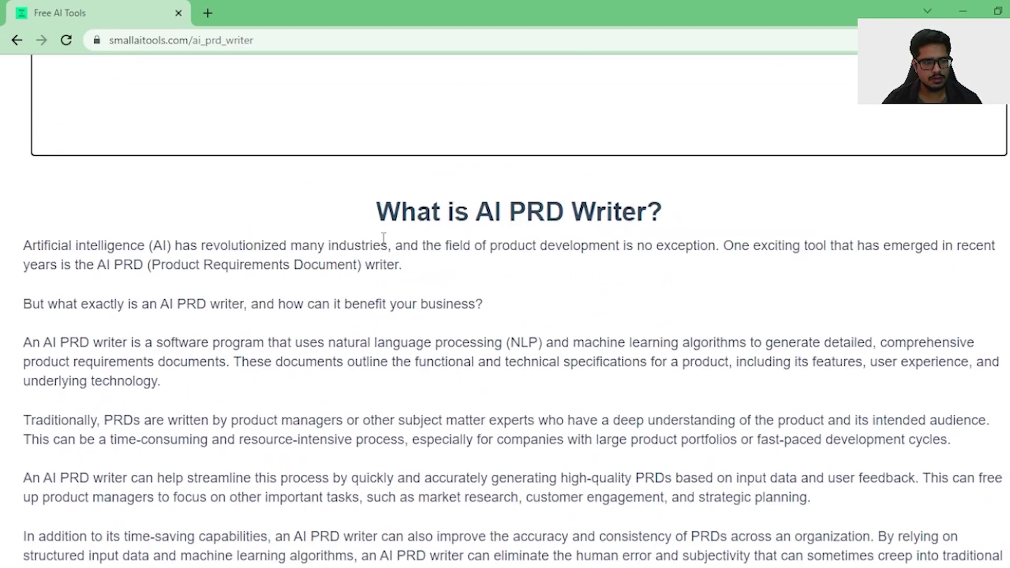
pyautogui.scroll(-4, 384, 239)
pyautogui.scroll(15, 383, 242)
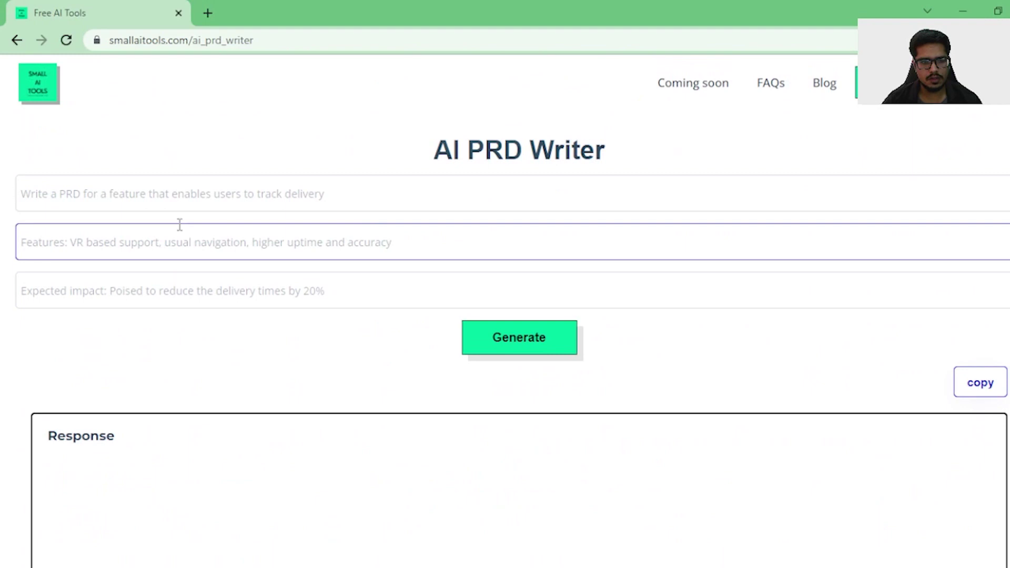
pyautogui.scroll(-8, 340, 367)
pyautogui.scroll(8, 341, 363)
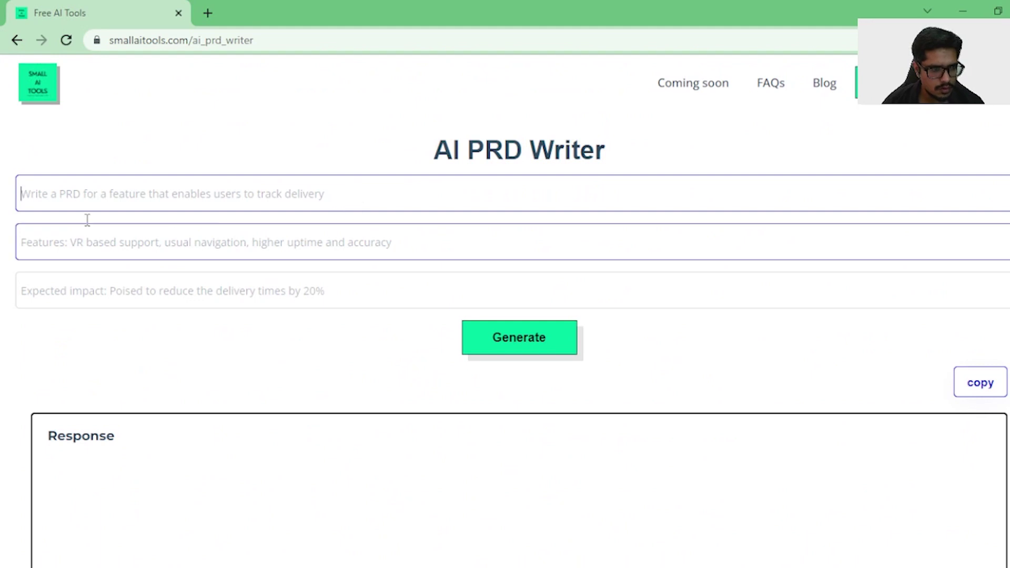
pyautogui.click(120, 248)
pyautogui.click(149, 301)
pyautogui.click(277, 205)
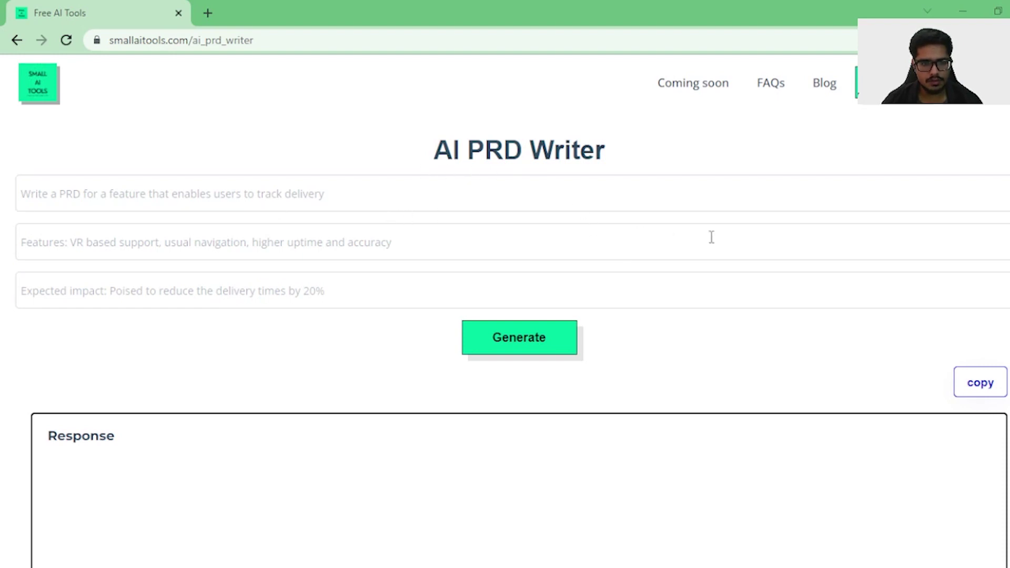
pyautogui.click(225, 179)
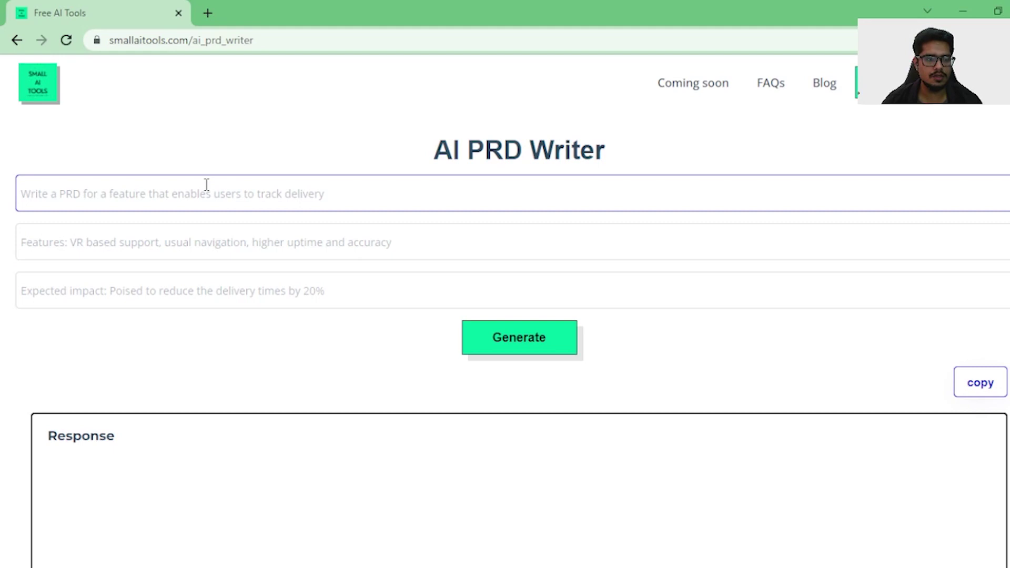
# - Paste the VR headset description and enter features 'activities, games, whiteboarding'
pyautogui.write('A virtual reality headset designed for use in the workplace, allowing employees to collaborate in a virtual space and attend meetings remotely.')
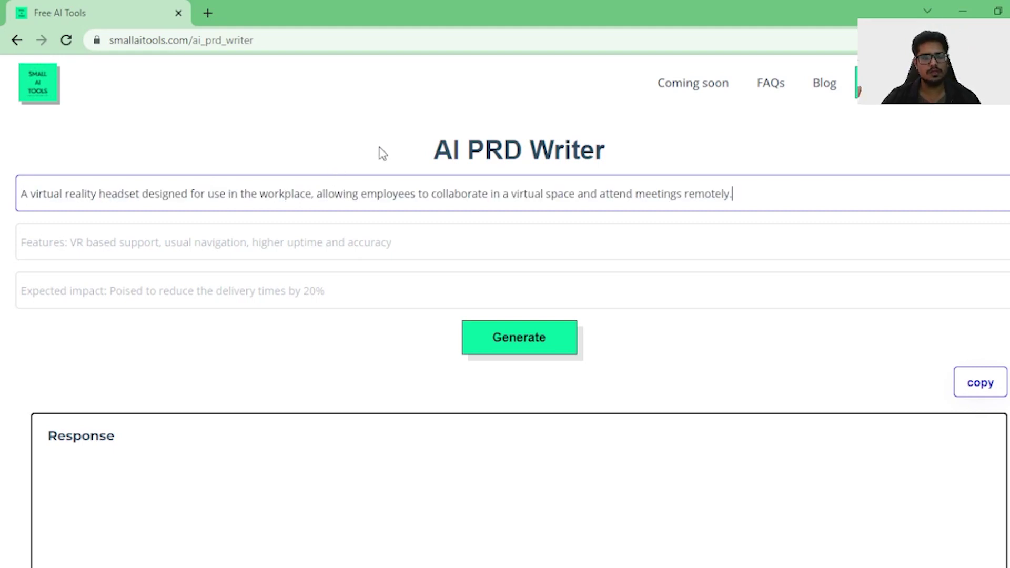
pyautogui.click(521, 255)
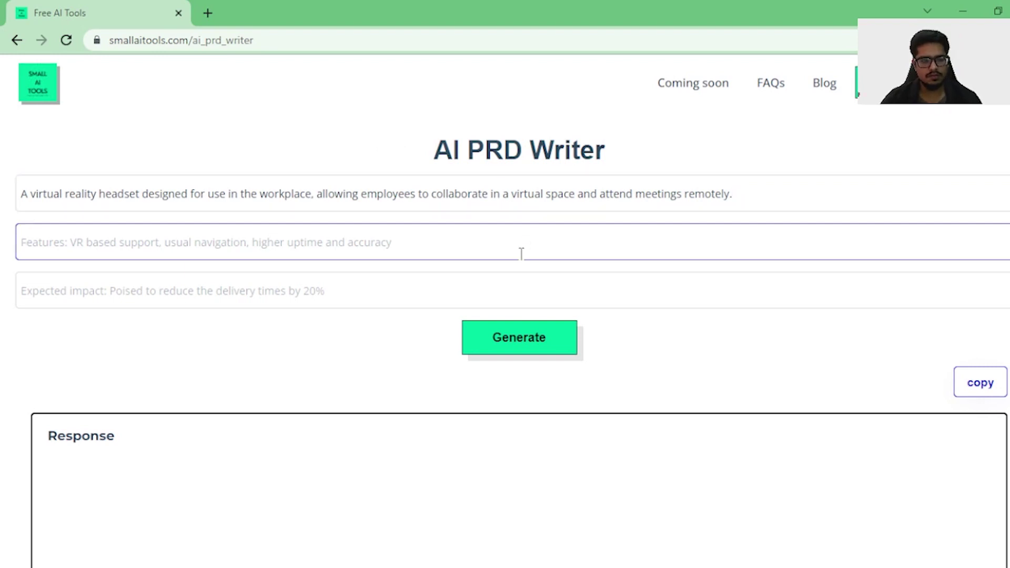
pyautogui.write('VR ')
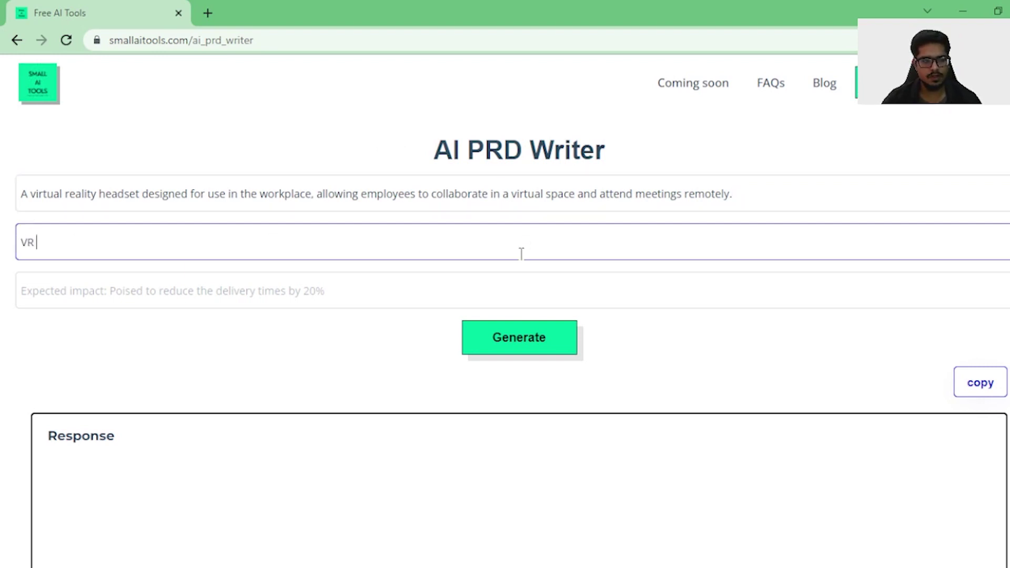
pyautogui.write('Headeet, activiti')
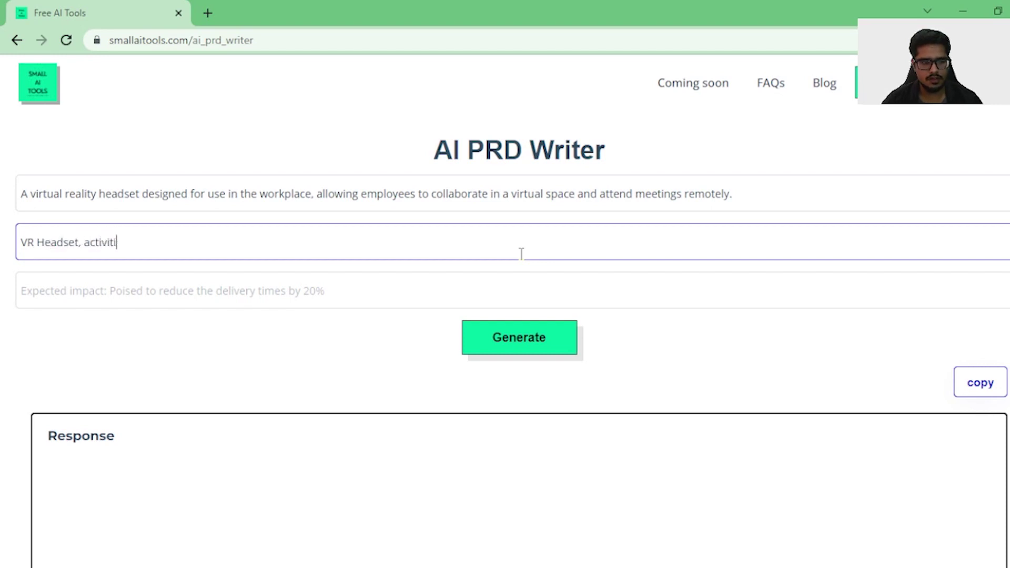
pyautogui.write('es, games, team')
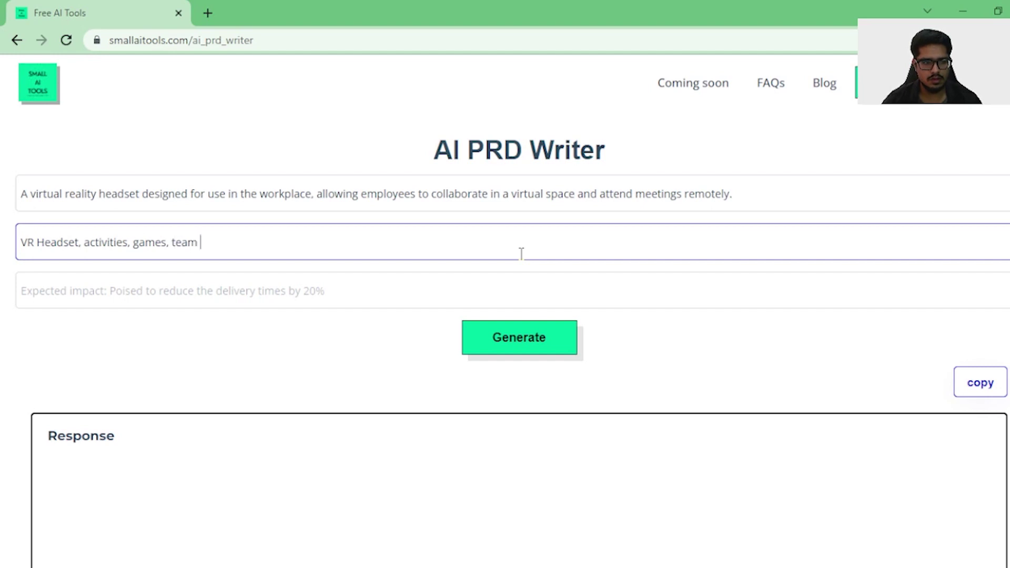
pyautogui.press('BackSpace')
pyautogui.press('BackSpace')
pyautogui.press('BackSpace')
pyautogui.press('BackSpace')
pyautogui.press('BackSpace')
pyautogui.write('whiteboarding')
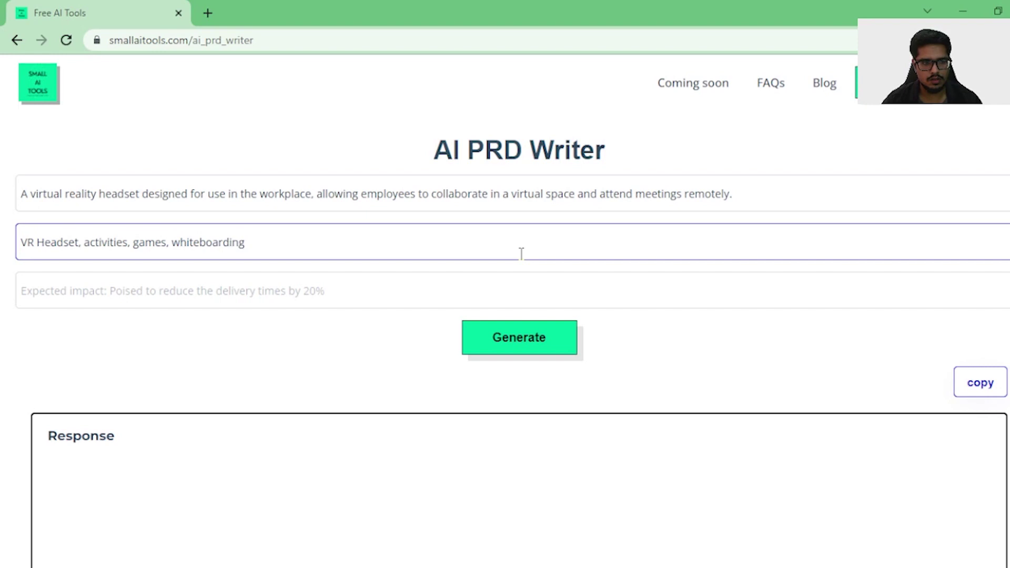
pyautogui.moveTo(81, 242); pyautogui.dragTo(5, 232)
pyautogui.press('BackSpace')
pyautogui.press('Delete')
# - Enter the expected impact 'better productivity working from home or office'
pyautogui.click(65, 284)
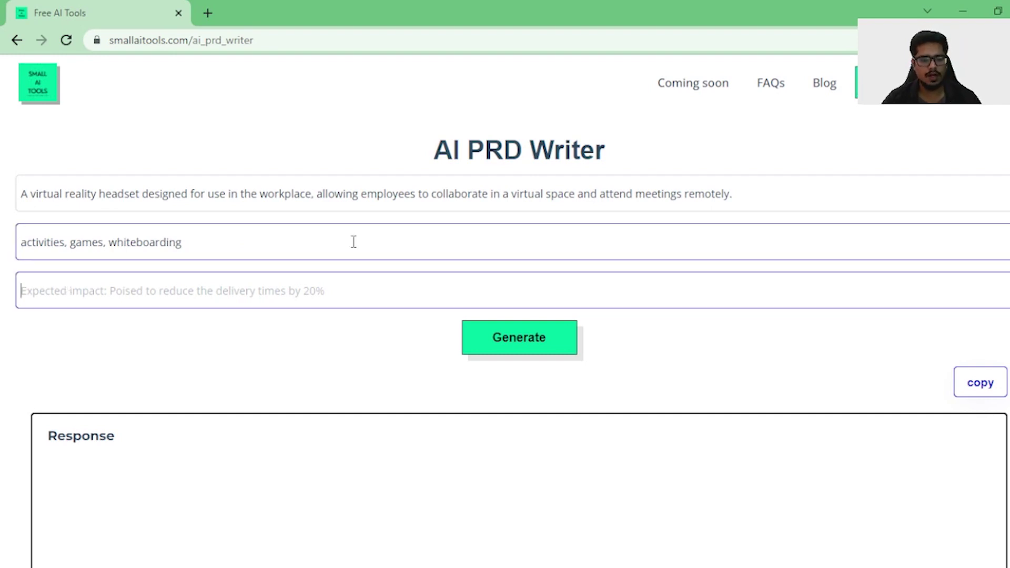
pyautogui.write('bet')
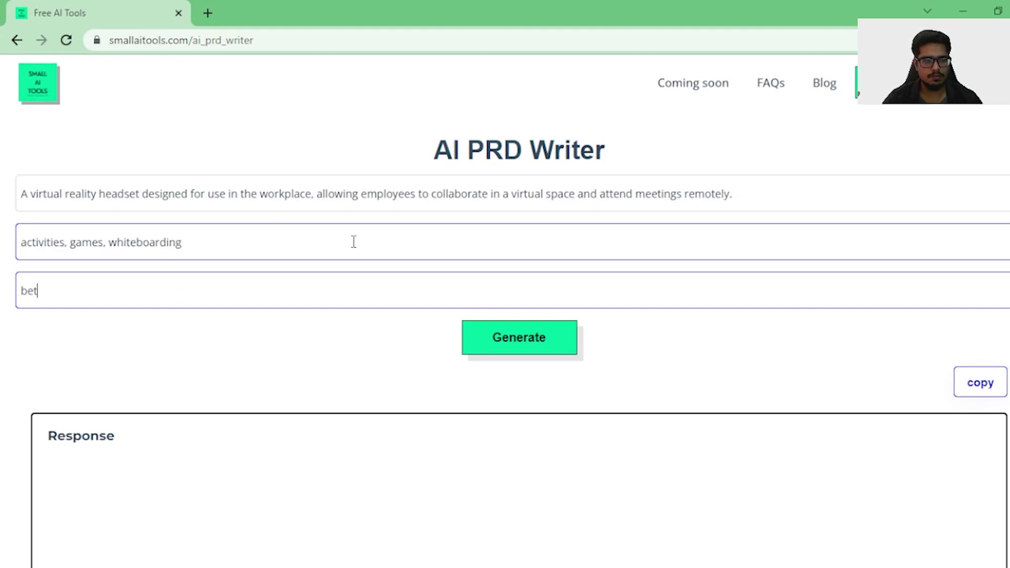
pyautogui.write('ter productiity')
pyautogui.hotkey('ctrl', 'BackSpace')
pyautogui.write('p')
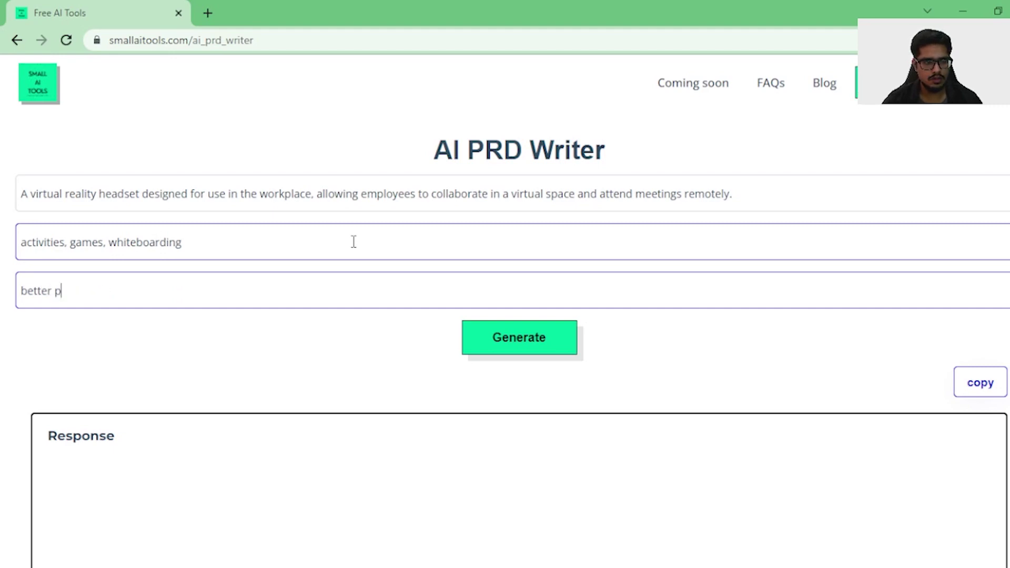
pyautogui.write('roductivity ')
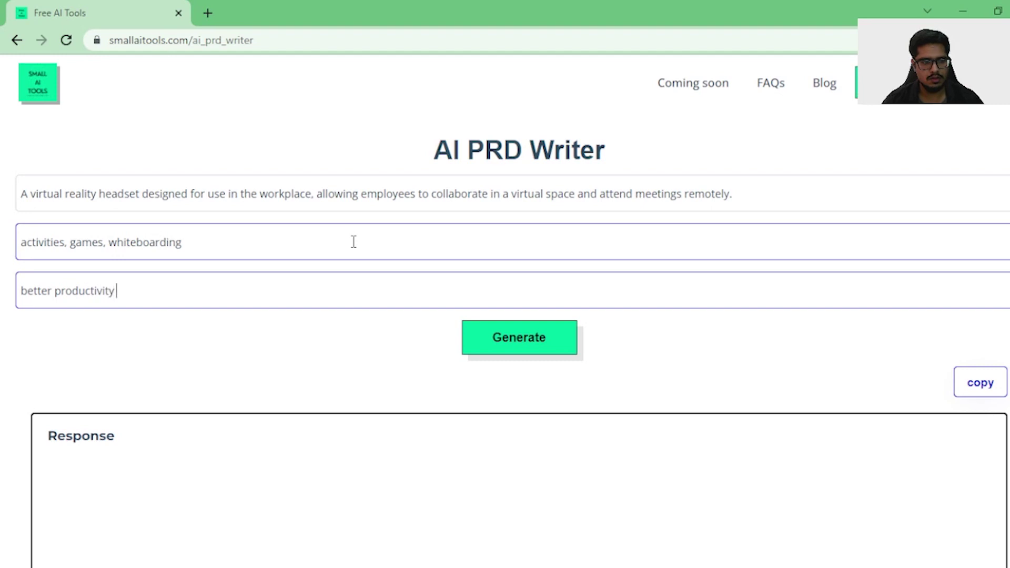
pyautogui.write('working from home')
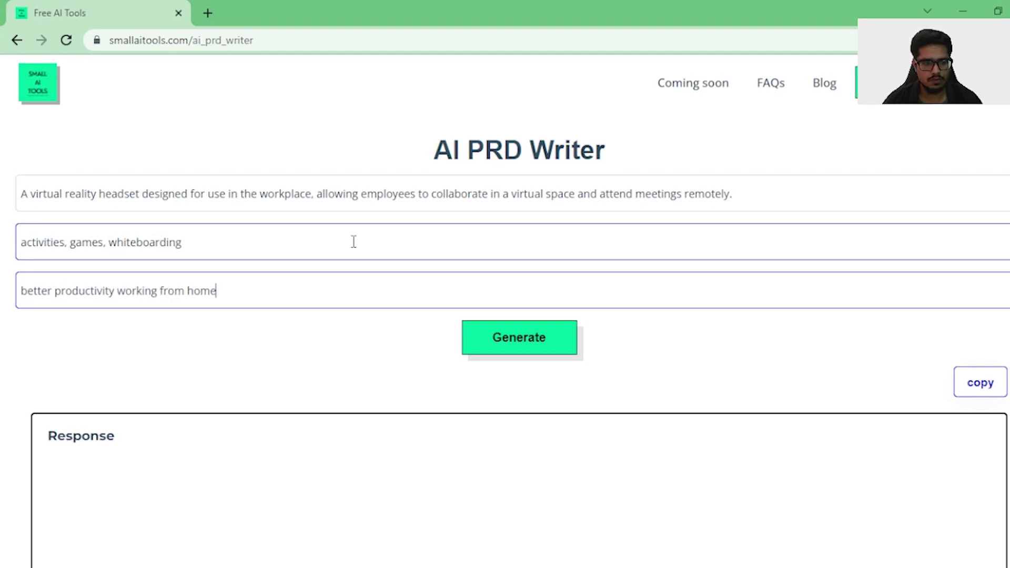
pyautogui.write(' or office')
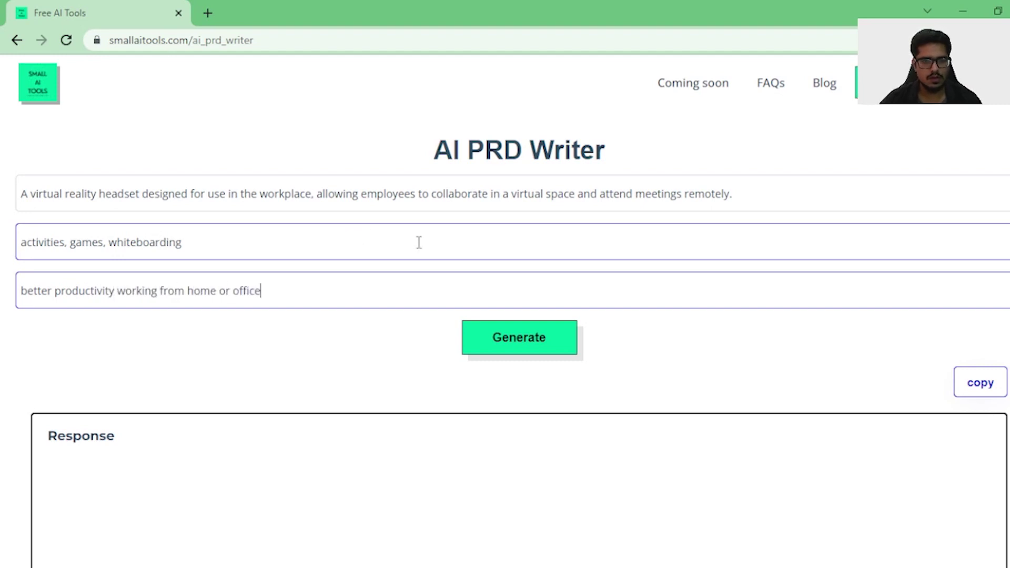
pyautogui.scroll(-3, 474, 242)
pyautogui.scroll(-4, 541, 244)
pyautogui.scroll(7, 356, 208)
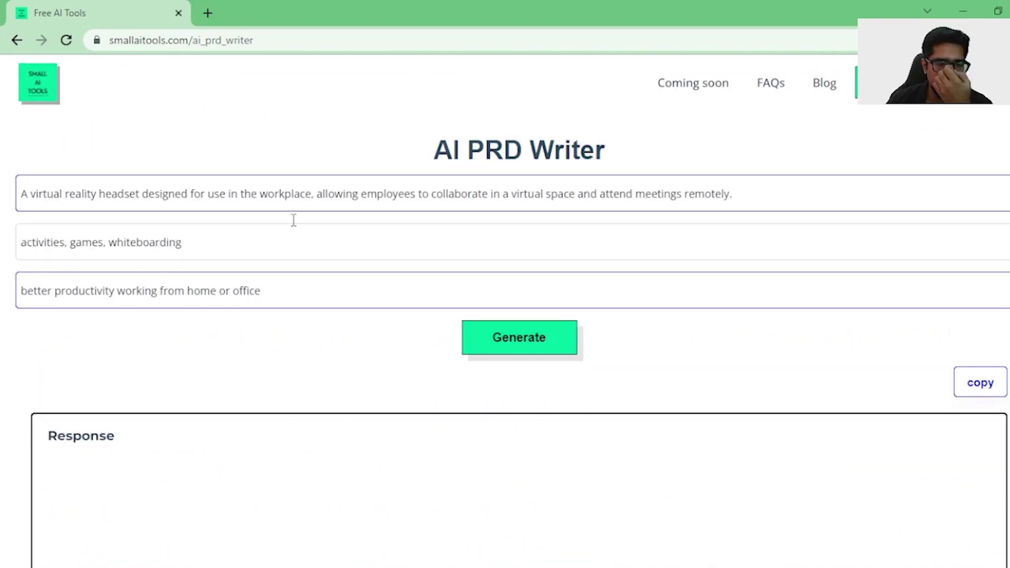
# - Generate the PRD and scroll through the response's goals, personas, user stories and requirements
pyautogui.click(508, 350)
pyautogui.scroll(-3, 545, 275)
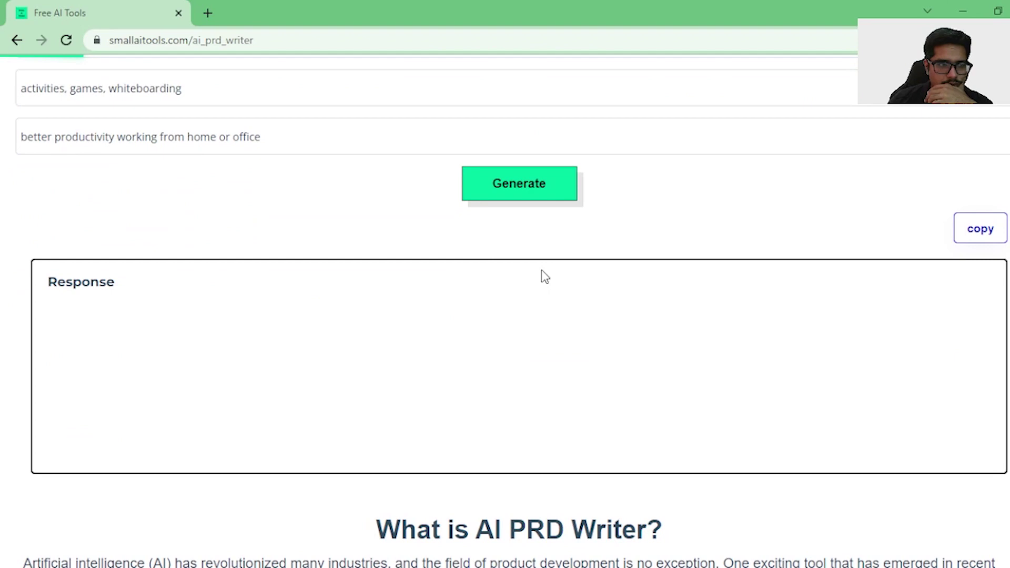
pyautogui.scroll(3, 372, 245)
pyautogui.scroll(-9, 372, 245)
pyautogui.scroll(2, 410, 276)
pyautogui.scroll(7, 416, 282)
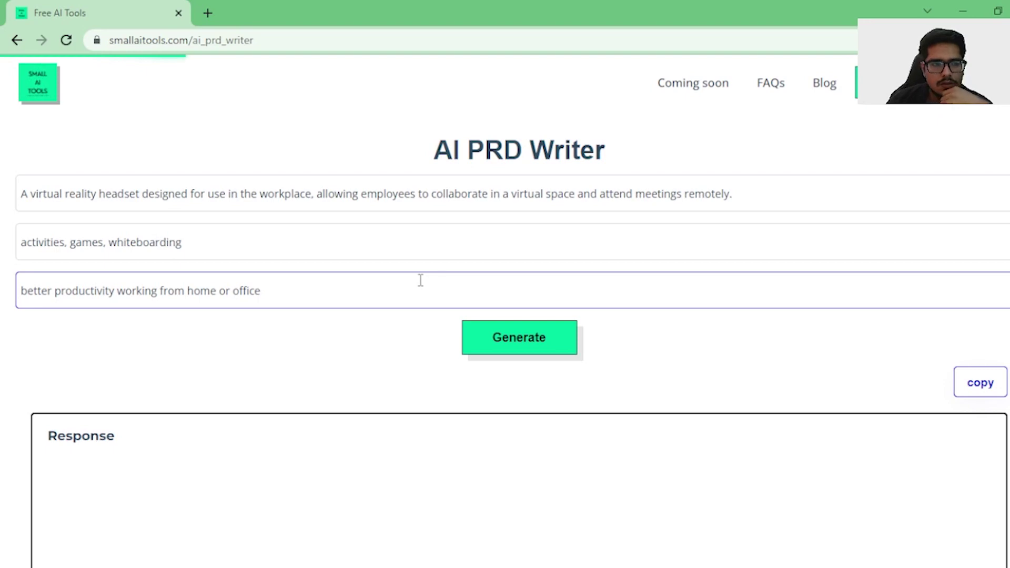
pyautogui.scroll(-4, 420, 280)
pyautogui.scroll(4, 221, 95)
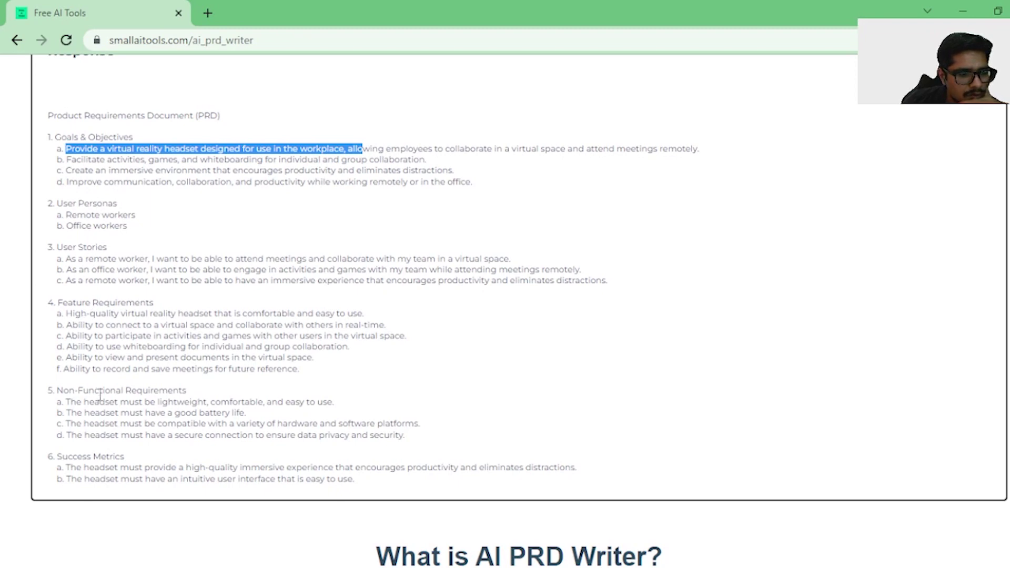
pyautogui.scroll(-1, 95, 452)
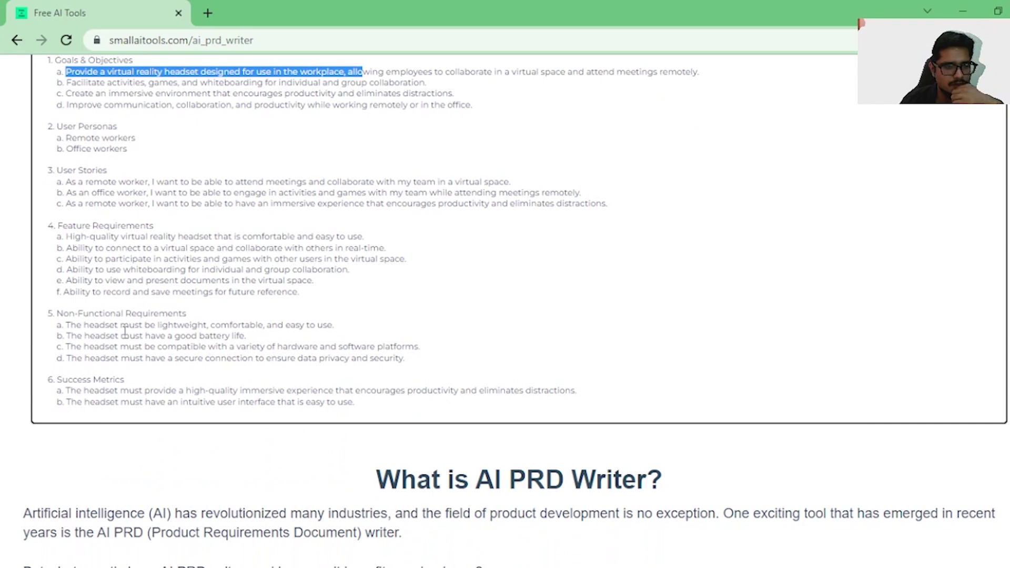
pyautogui.scroll(1, 125, 329)
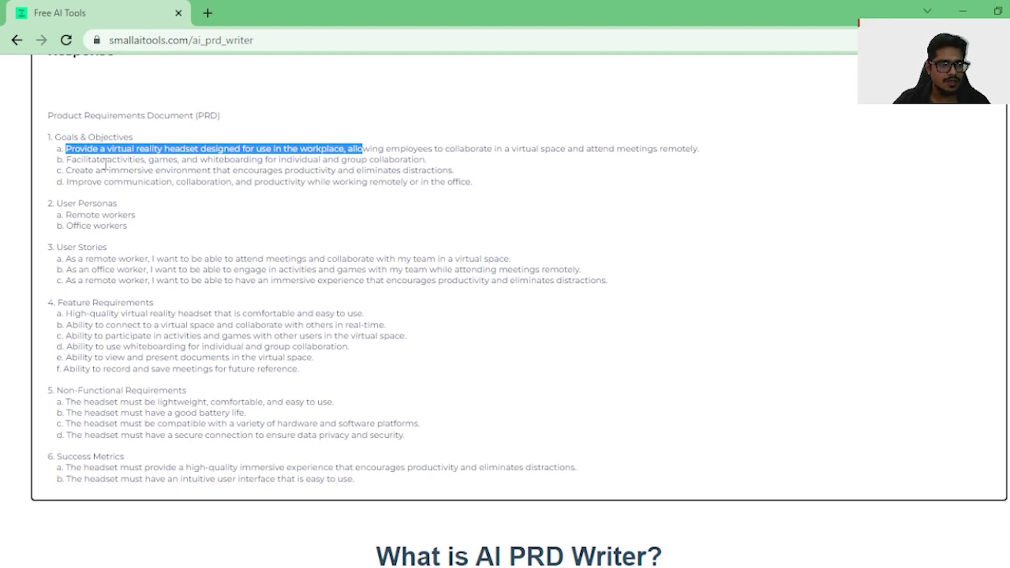
pyautogui.scroll(3, 186, 165)
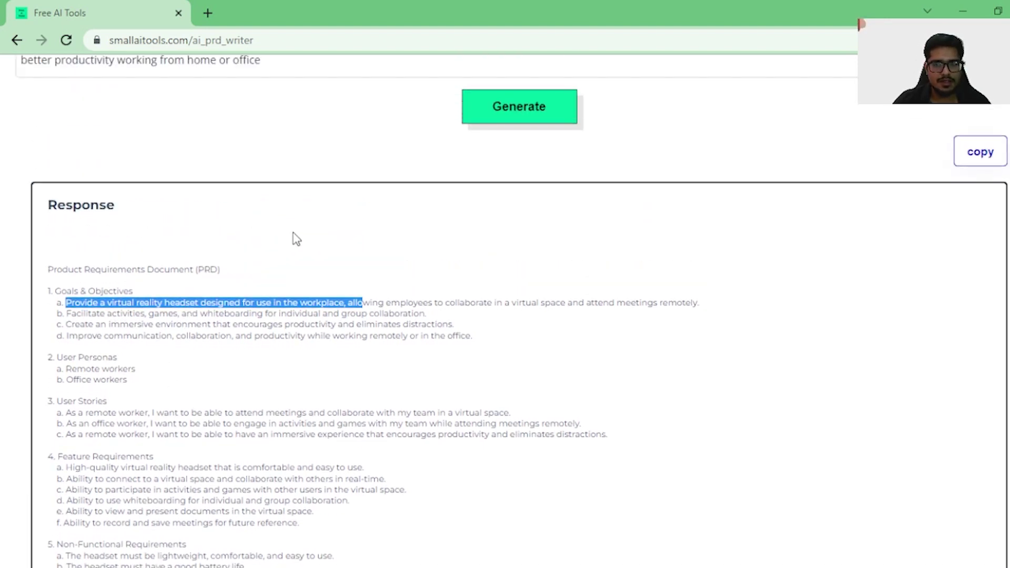
pyautogui.scroll(-6, 125, 336)
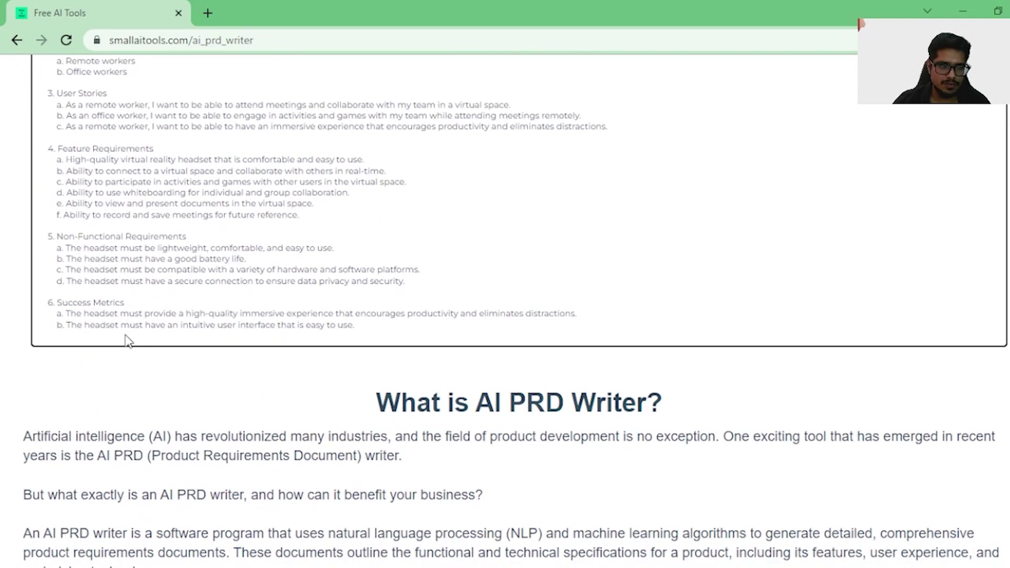
pyautogui.scroll(3, 178, 231)
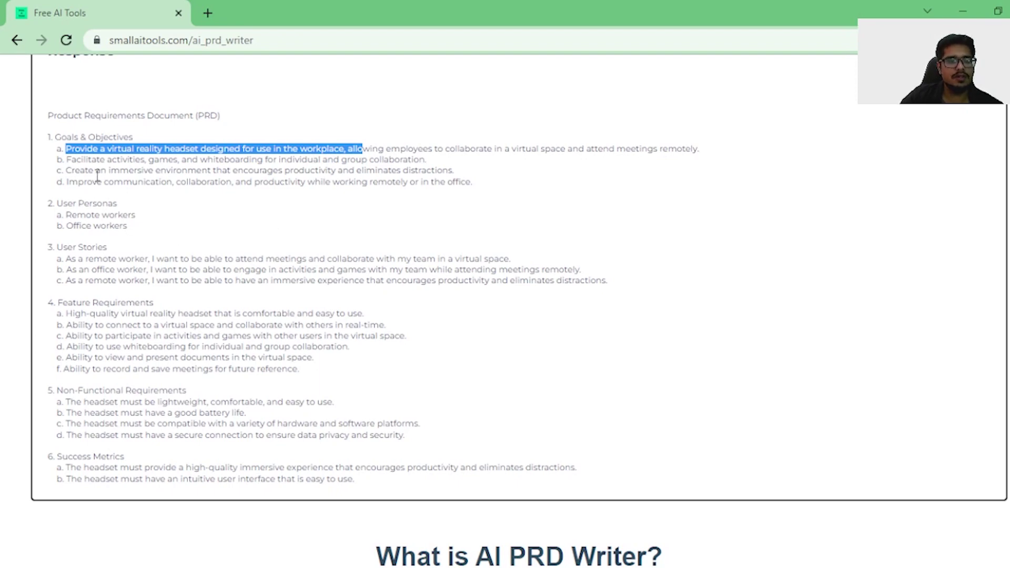
pyautogui.moveTo(68, 160); pyautogui.dragTo(424, 161)
pyautogui.moveTo(128, 169); pyautogui.dragTo(442, 170)
pyautogui.scroll(-1, 400, 195)
pyautogui.moveTo(68, 136); pyautogui.dragTo(106, 149)
pyautogui.moveTo(68, 193); pyautogui.dragTo(218, 194)
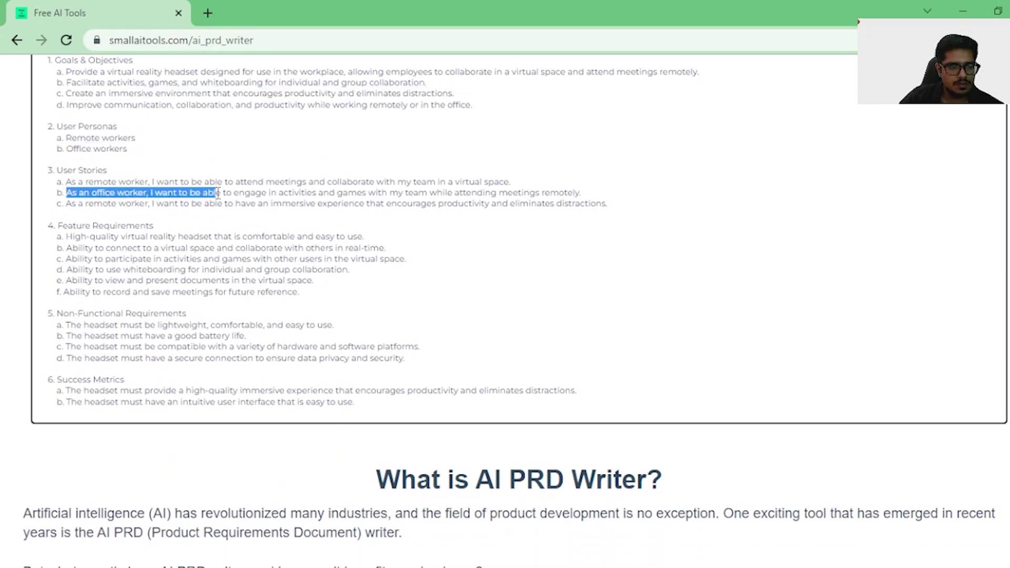
pyautogui.moveTo(66, 237); pyautogui.dragTo(371, 248)
pyautogui.moveTo(62, 262); pyautogui.dragTo(401, 256)
pyautogui.tripleClick(101, 278)
pyautogui.scroll(-3, 93, 275)
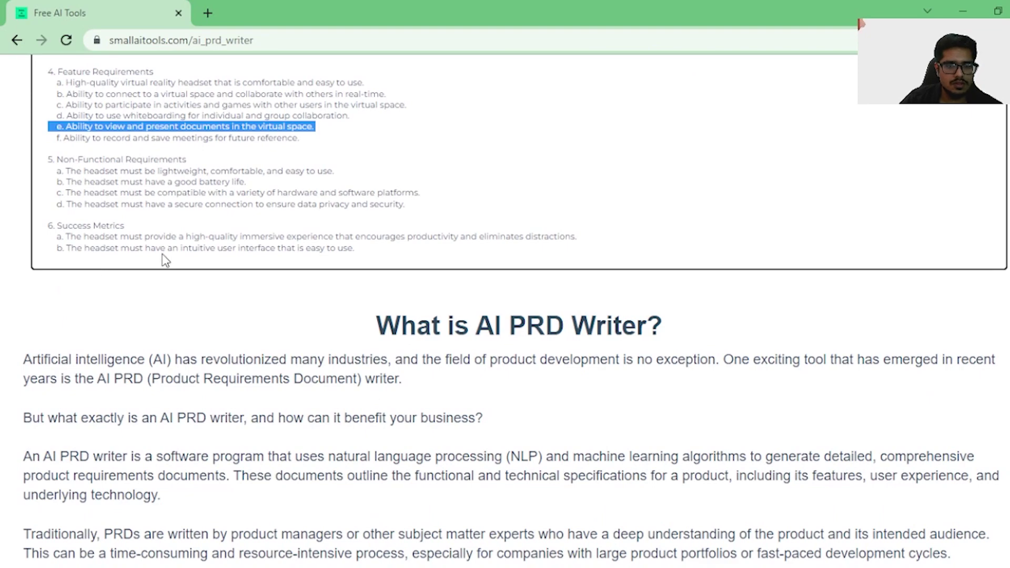
pyautogui.scroll(12, 173, 260)
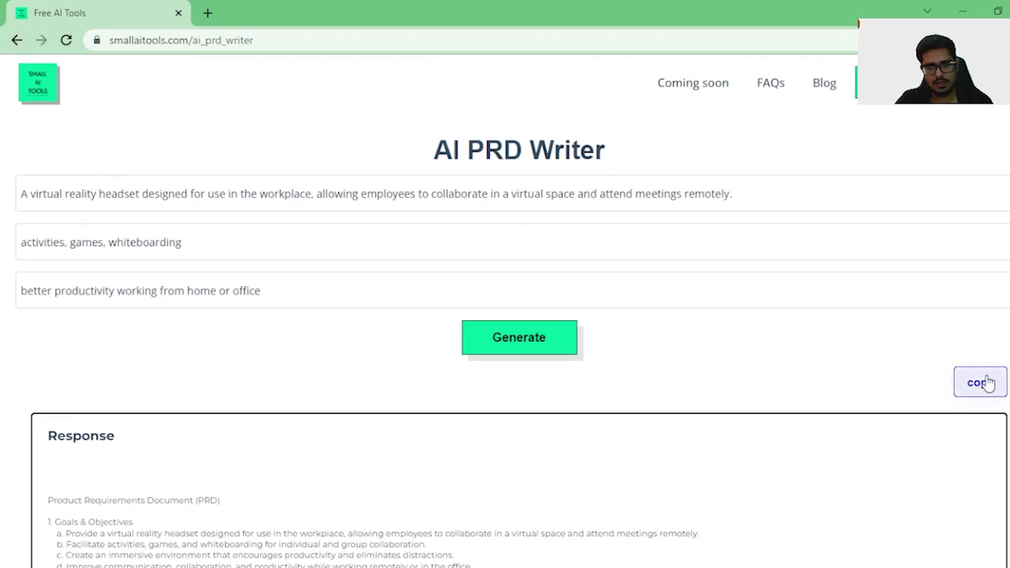
pyautogui.scroll(-13, 318, 239)
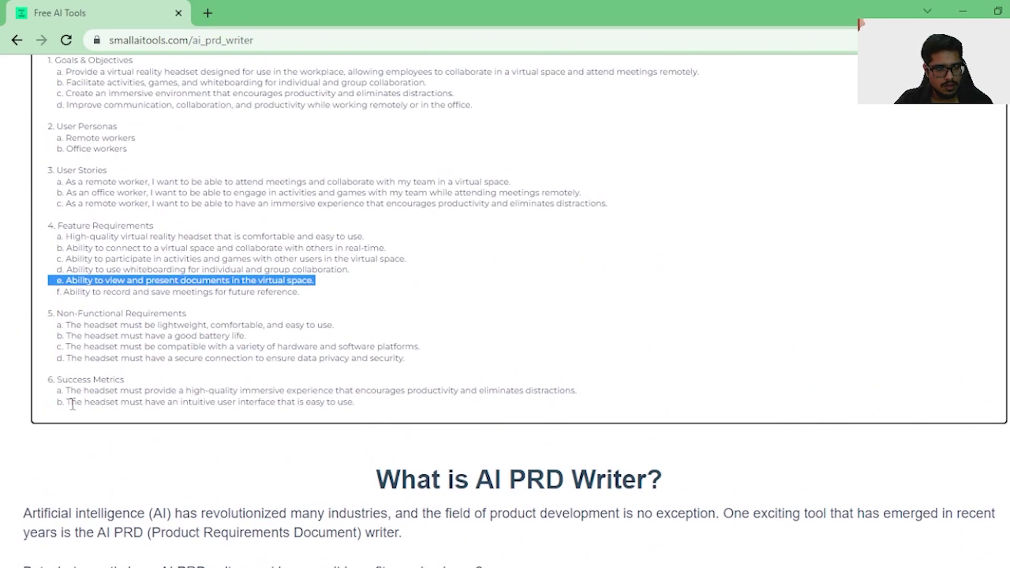
pyautogui.moveTo(73, 404); pyautogui.dragTo(361, 428)
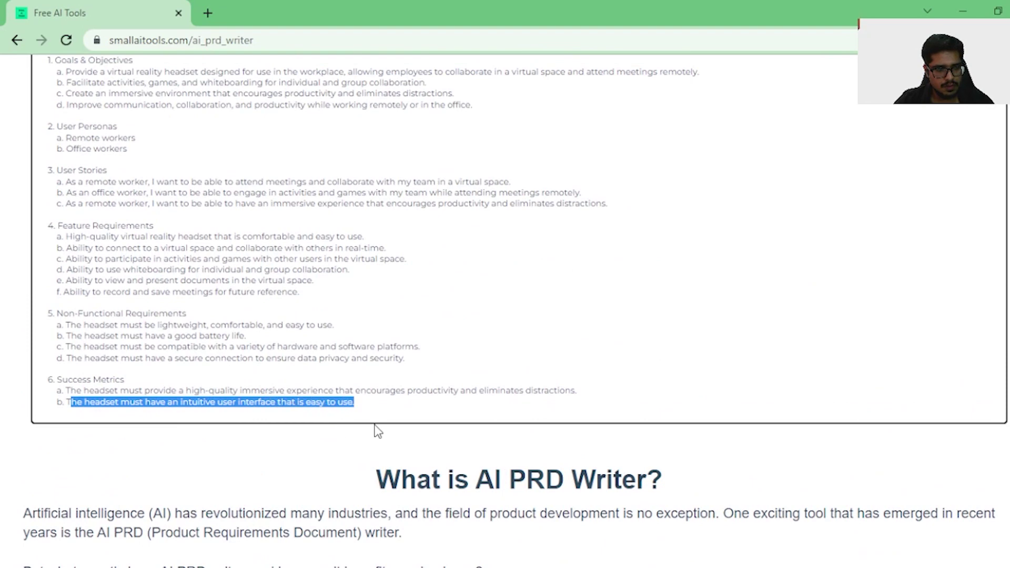
pyautogui.click(316, 423)
pyautogui.scroll(10, 249, 357)
# - Reload the Small AI Tools home page and open the Product Vision Generator
pyautogui.press('F5')
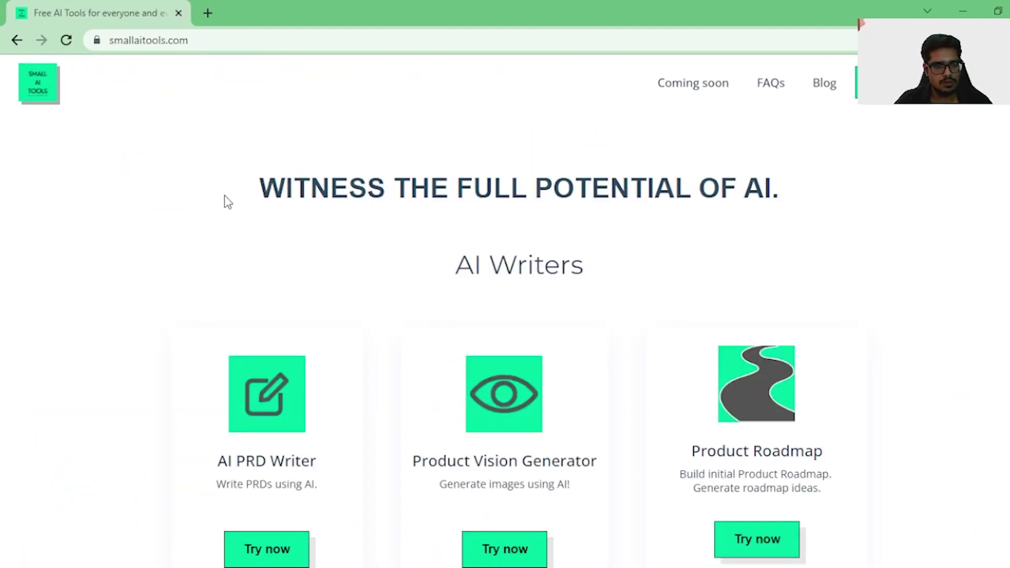
pyautogui.scroll(-5, 231, 192)
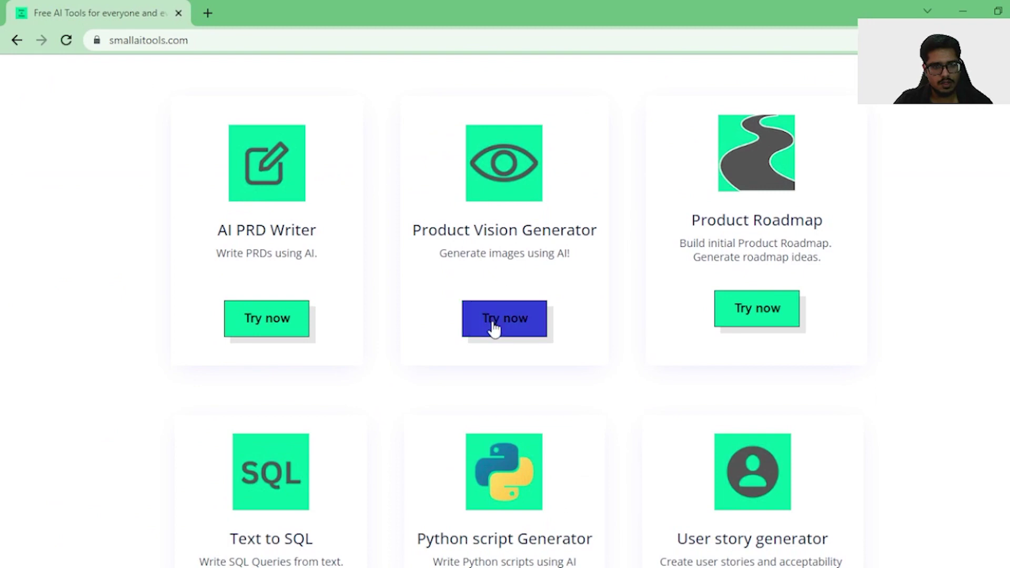
pyautogui.scroll(-4, 493, 327)
pyautogui.scroll(3, 514, 254)
pyautogui.click(500, 244)
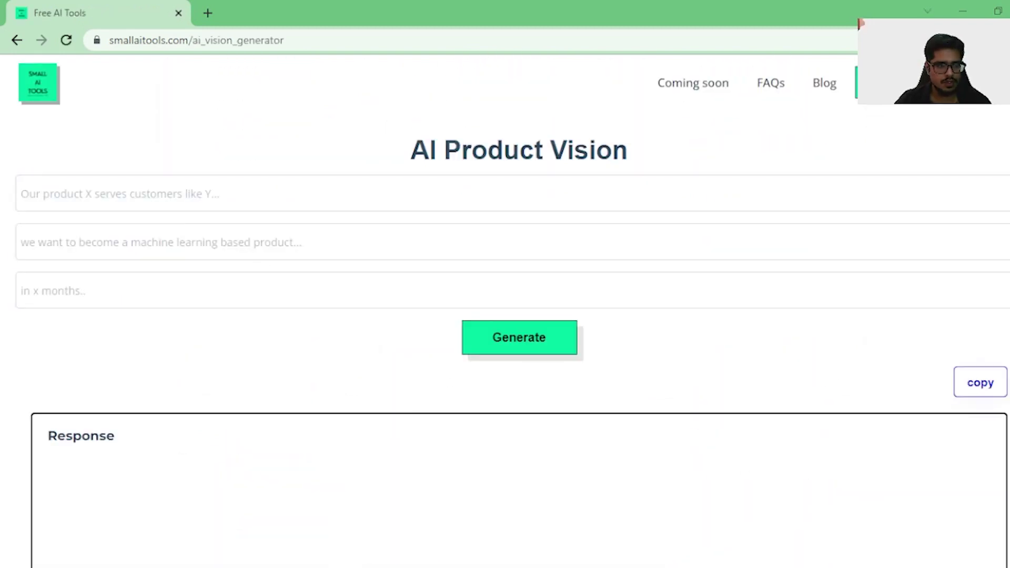
# - Paste the headset description, enter the goal of replacing physical work and timeframe 'in 5 years'
pyautogui.click(252, 199)
pyautogui.write('A virtual reality headset designed for use in the workplace, allowing employees to collaborate in a virtual space and attend meetings remotely.')
pyautogui.click(223, 250)
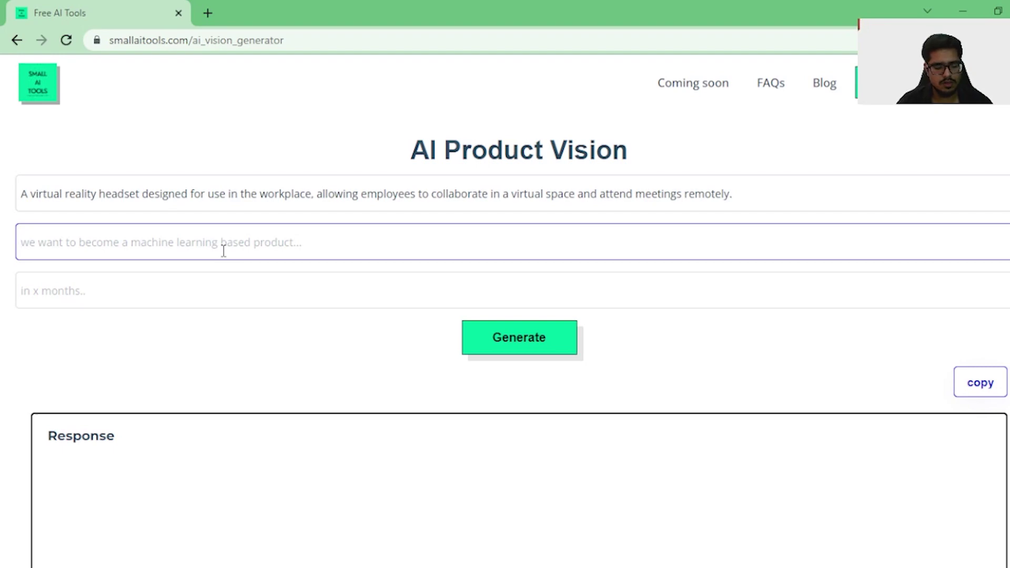
pyautogui.write('want to become a replacement of p')
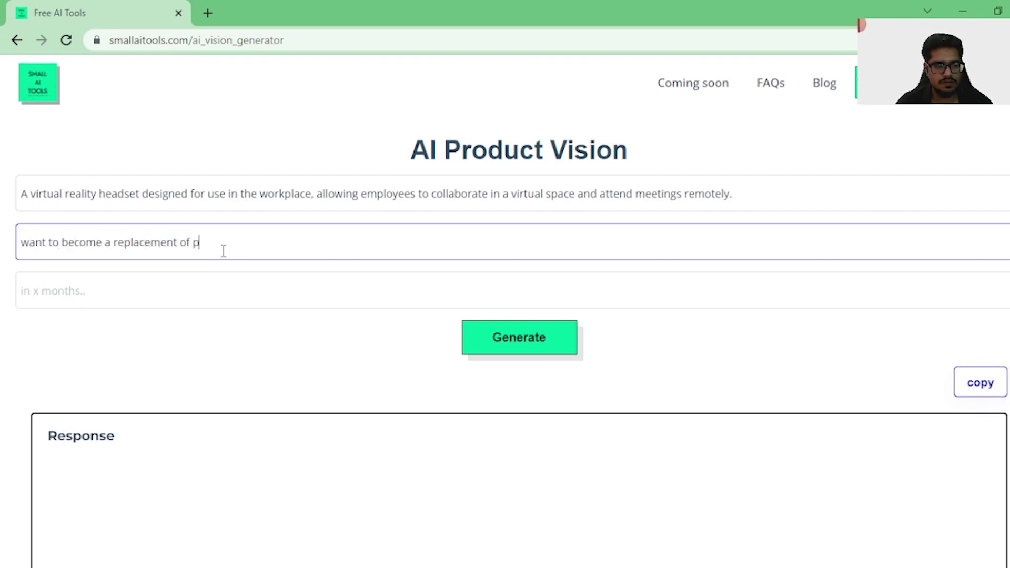
pyautogui.write('hysical work')
pyautogui.press('Tab')
pyautogui.write('in 5 years')
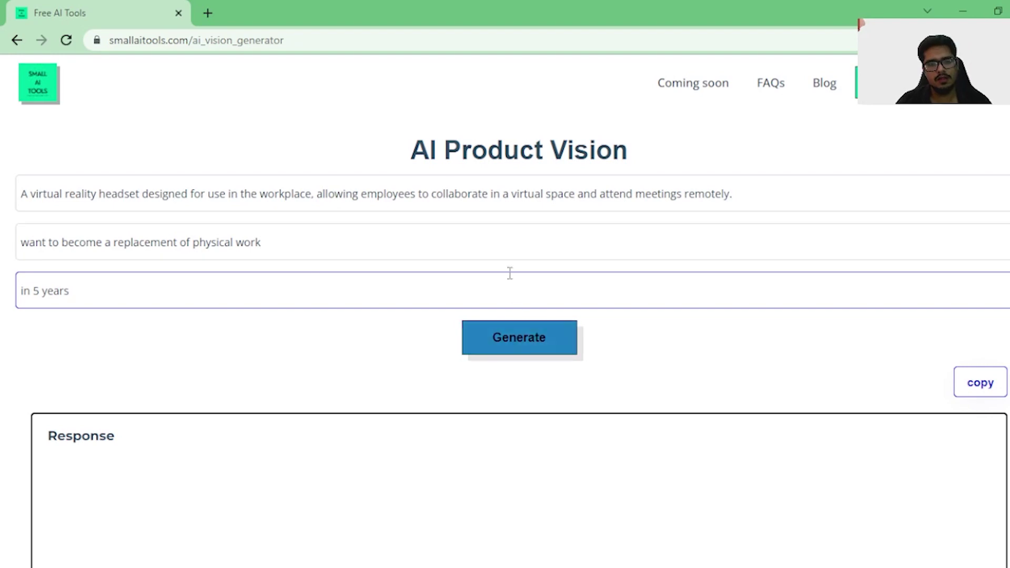
# - Submit the vision form with Enter and highlight part of the product description
pyautogui.scroll(-5, 469, 177)
pyautogui.scroll(5, 455, 205)
pyautogui.press('Return')
pyautogui.scroll(-5, 465, 244)
pyautogui.scroll(5, 465, 254)
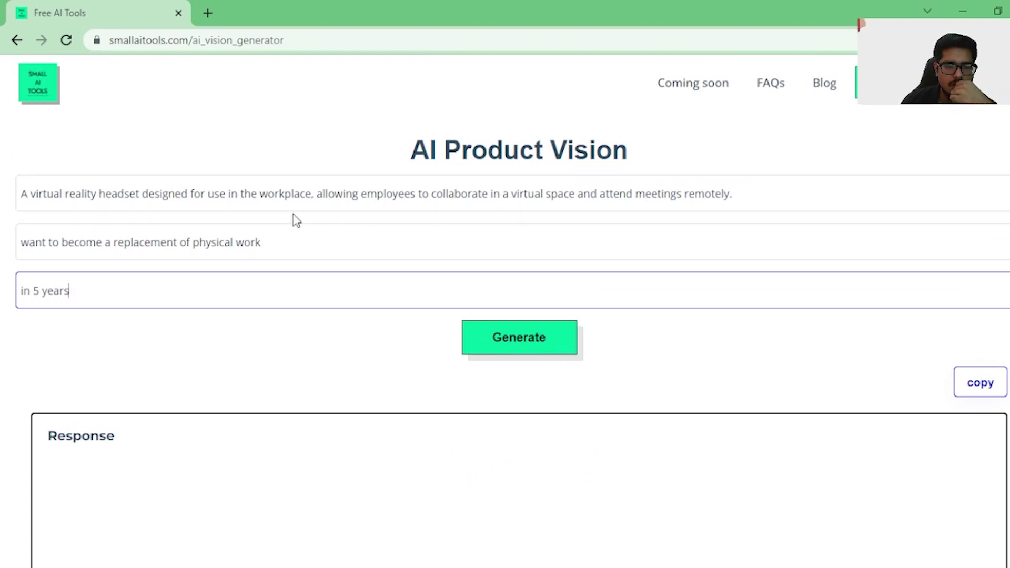
pyautogui.moveTo(100, 193); pyautogui.dragTo(689, 194)
# - Generate the product vision statement and select the generated vision paragraph
pyautogui.click(532, 347)
pyautogui.scroll(-5, 532, 347)
pyautogui.scroll(3, 553, 316)
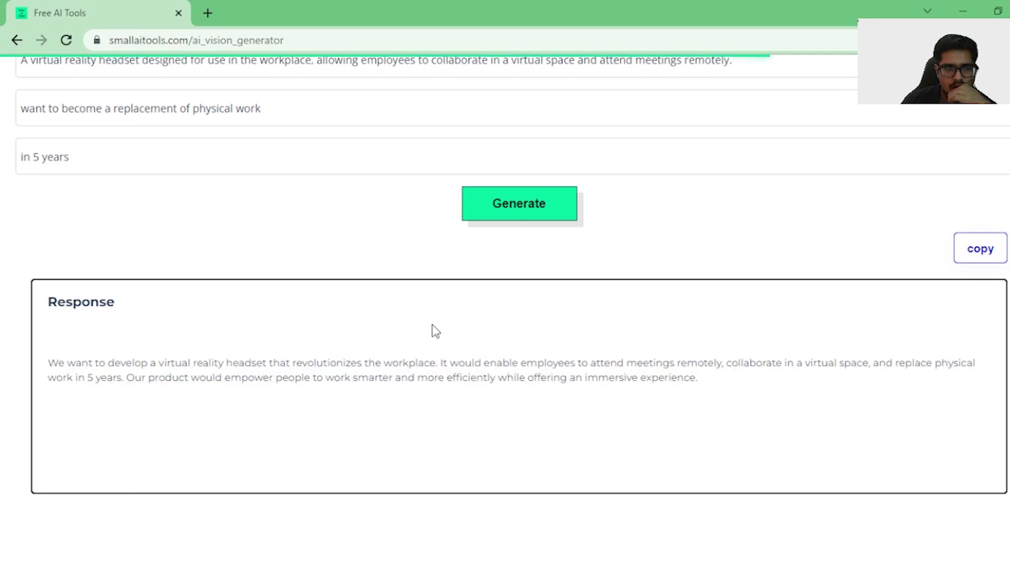
pyautogui.moveTo(150, 363); pyautogui.dragTo(683, 388)
pyautogui.doubleClick(687, 392)
pyautogui.tripleClick(684, 388)
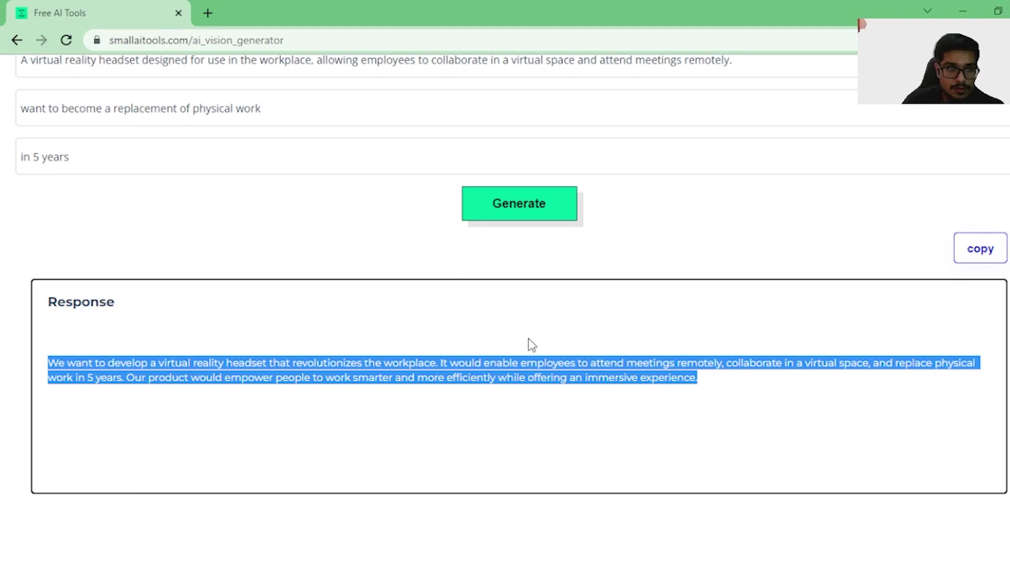
# - Clear the product description field and open Product Roadmap from the home page
pyautogui.scroll(3, 528, 344)
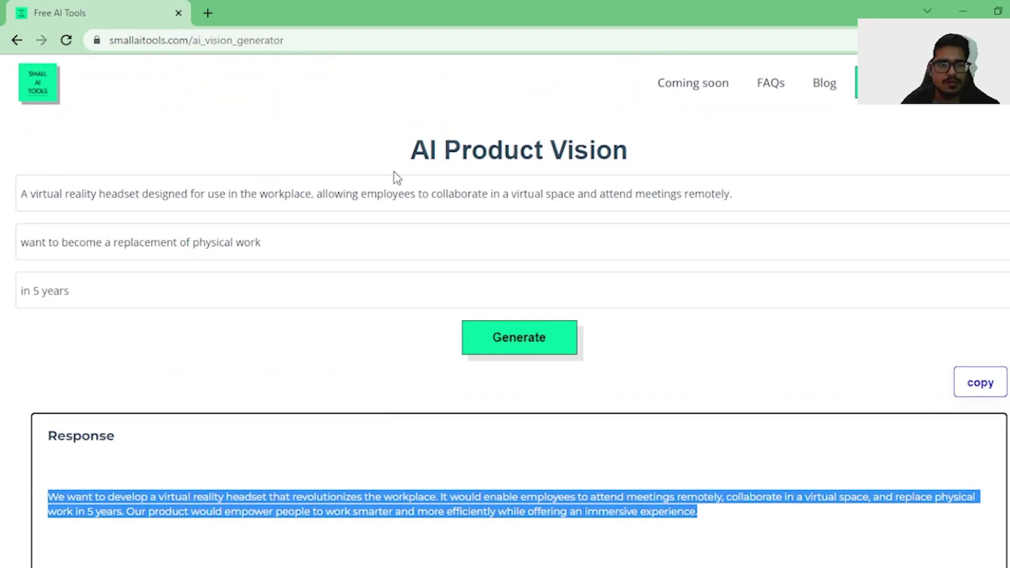
pyautogui.doubleClick(388, 182)
pyautogui.hotkey('ctrl', 'a')
pyautogui.press('BackSpace')
pyautogui.click(39, 87)
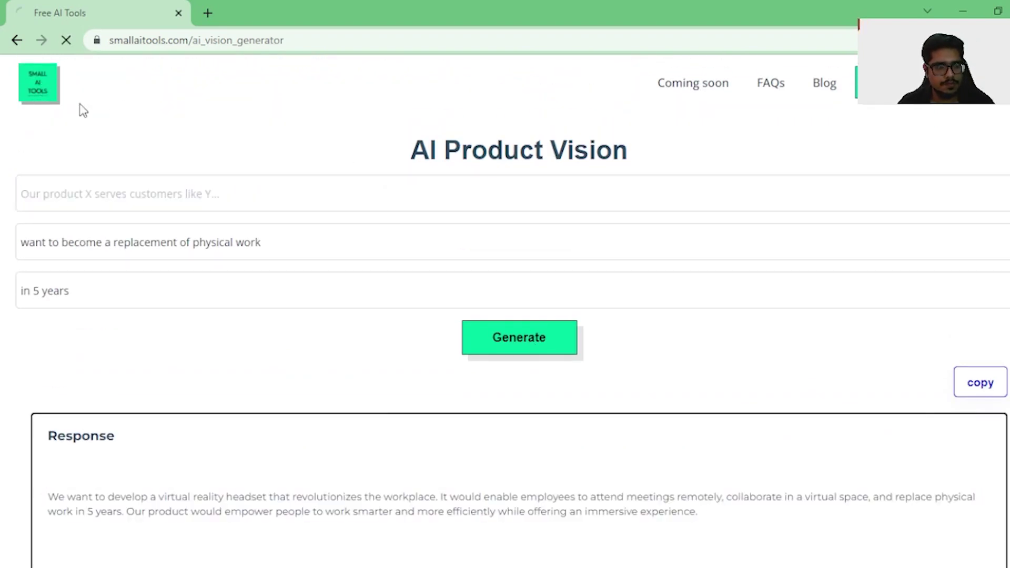
pyautogui.scroll(-3, 458, 307)
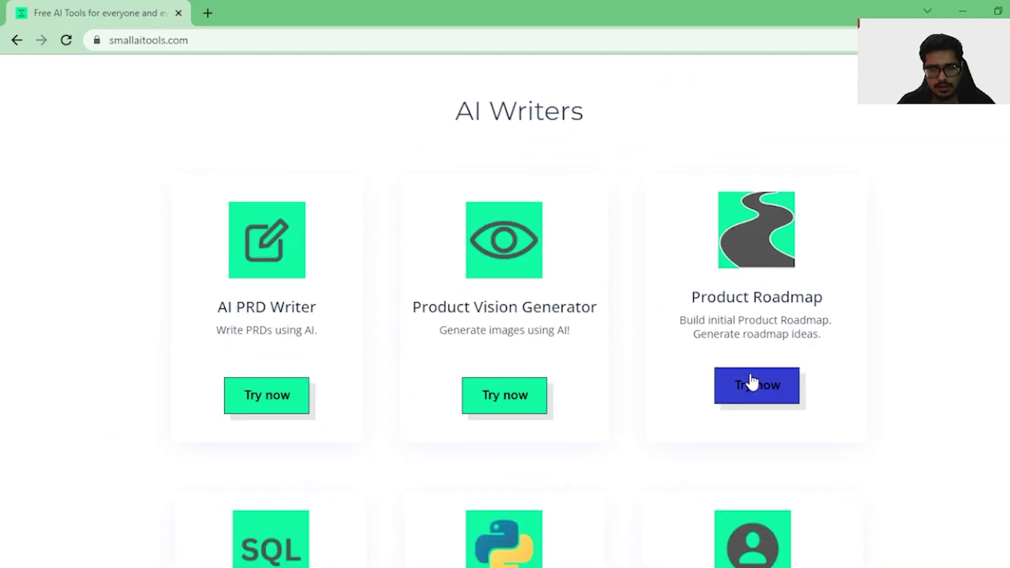
pyautogui.scroll(-5, 752, 382)
pyautogui.scroll(4, 550, 327)
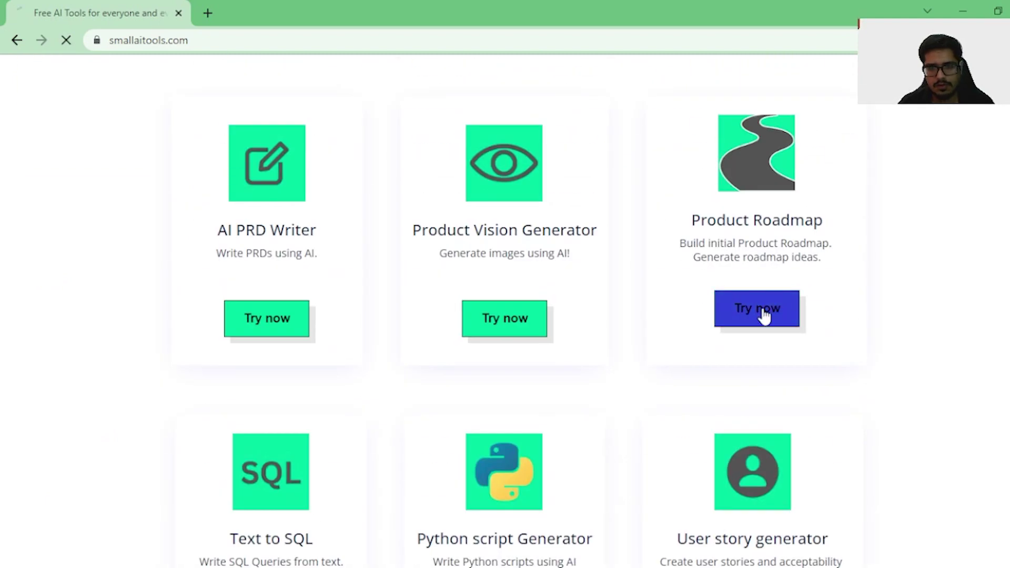
pyautogui.click(764, 316)
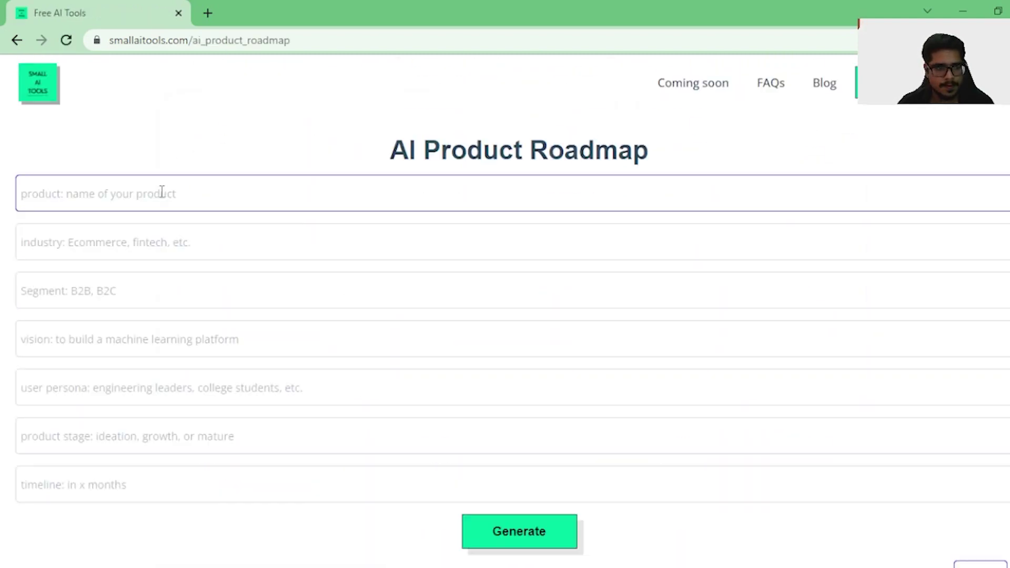
# - Paste the headset description into the roadmap's product field
pyautogui.scroll(-8, 205, 323)
pyautogui.scroll(8, 206, 323)
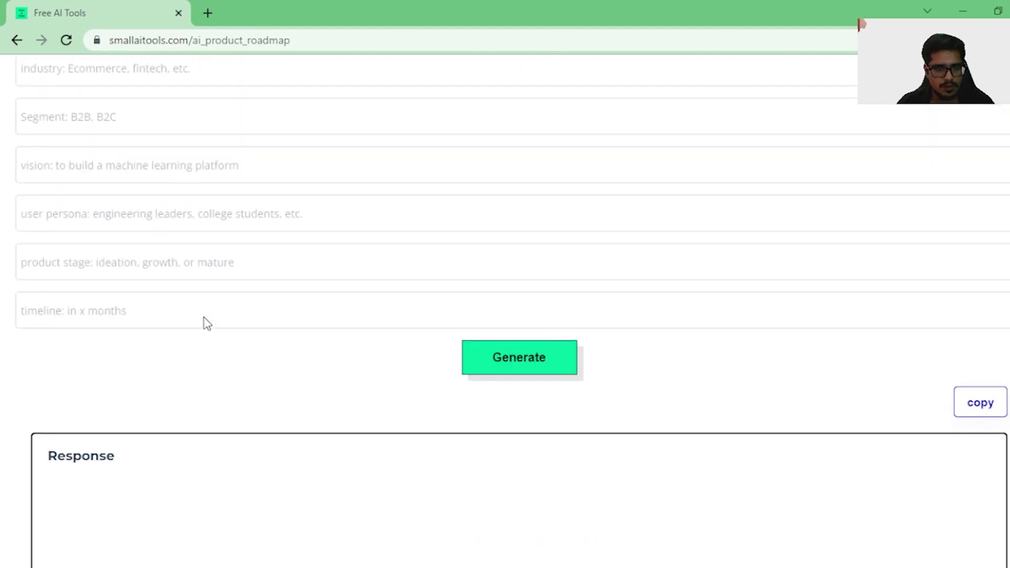
pyautogui.click(161, 280)
pyautogui.click(143, 195)
pyautogui.write('A virtual reality headset designed for use in the workplace, allowing employees to collaborate in a virtual space and attend meetings remotely.')
pyautogui.hotkey('ctrl', 'z')
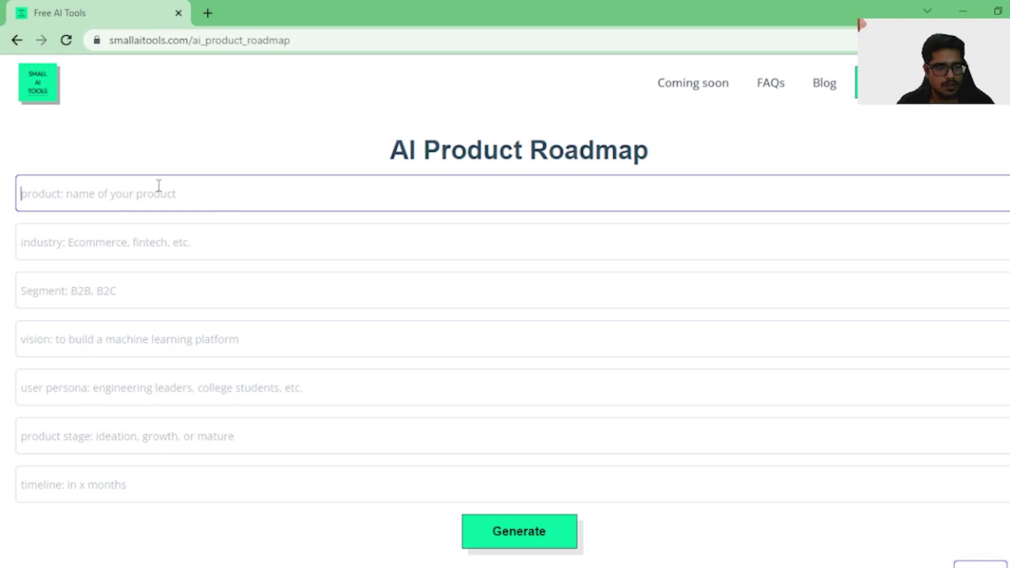
pyautogui.write('A virtual reality headset designed for use in the workplace, allowing employees to collaborate in a virtual space and attend meetings remotely.')
# - Set Industry to 'information technology', Segment to 'b2b' and Vision to 'replace physical work spaces'
pyautogui.click(197, 233)
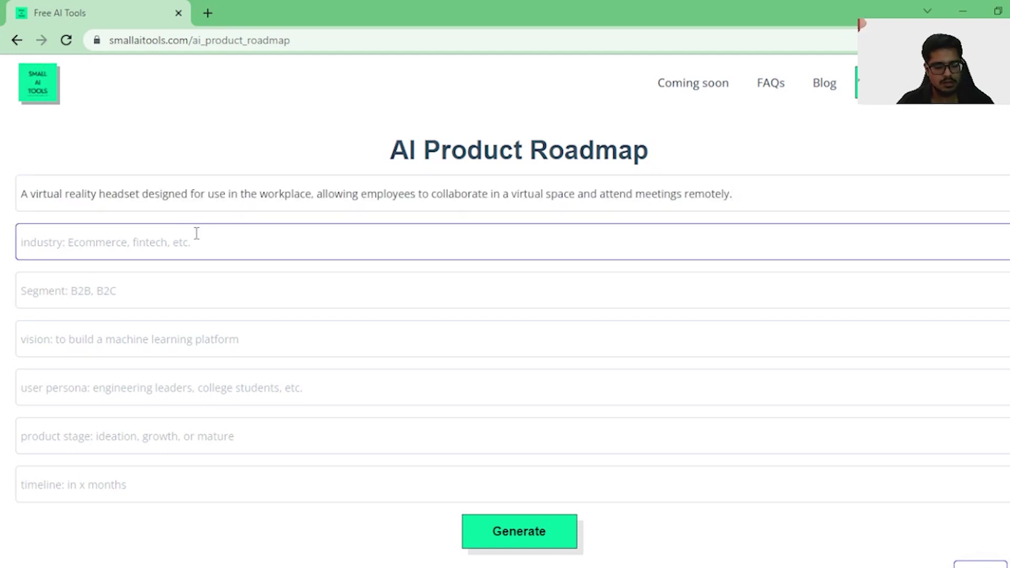
pyautogui.write('productivity')
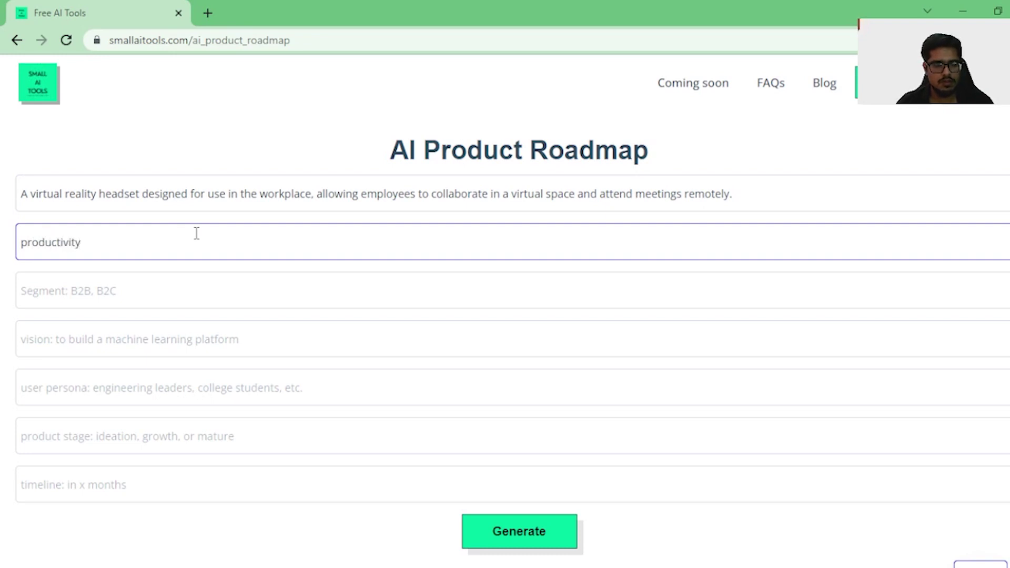
pyautogui.hotkey('ctrl', 'a')
pyautogui.press('BackSpace')
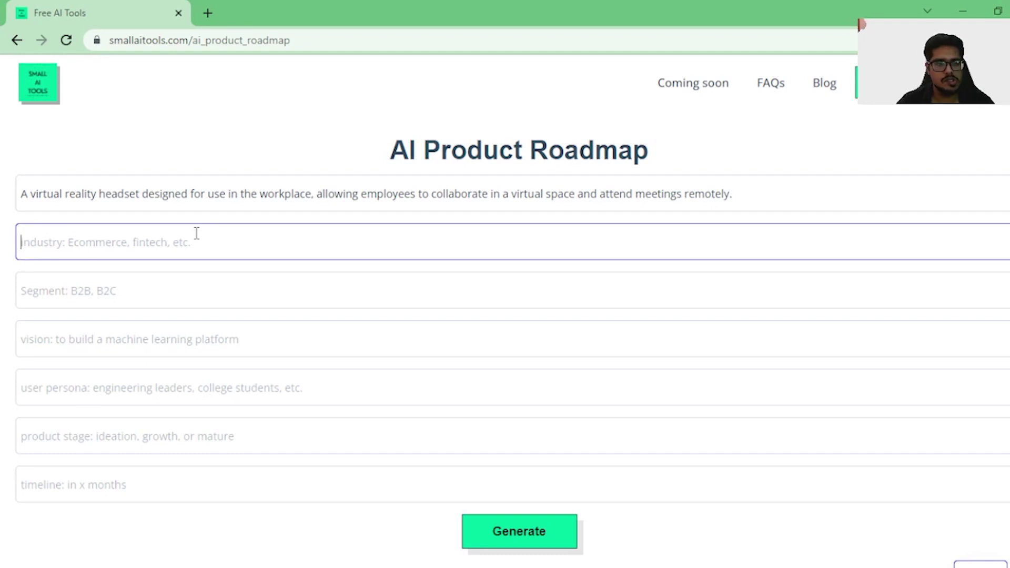
pyautogui.write('informatio')
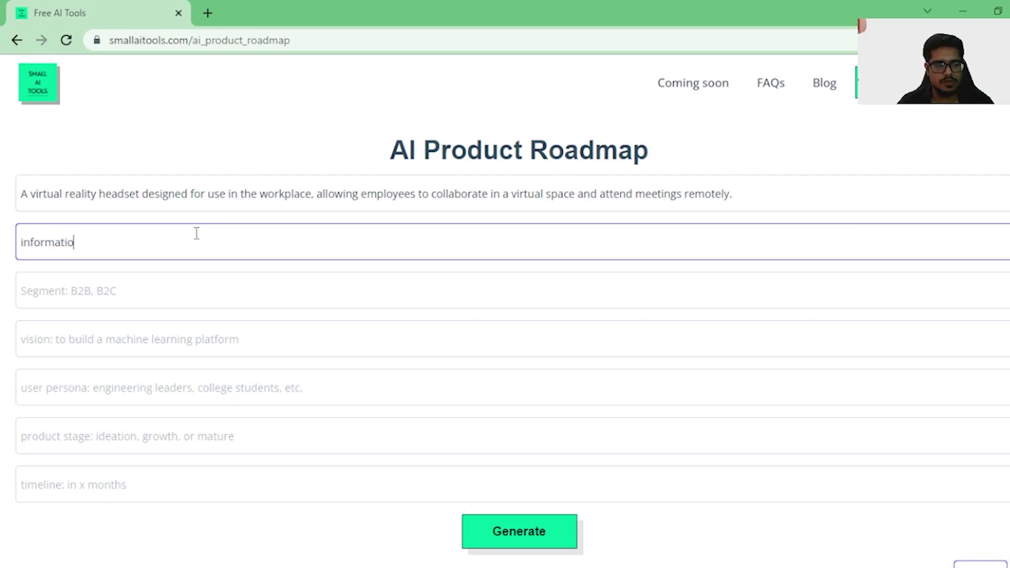
pyautogui.write('n technology')
pyautogui.press('Tab')
pyautogui.write('b2b')
pyautogui.press('Tab')
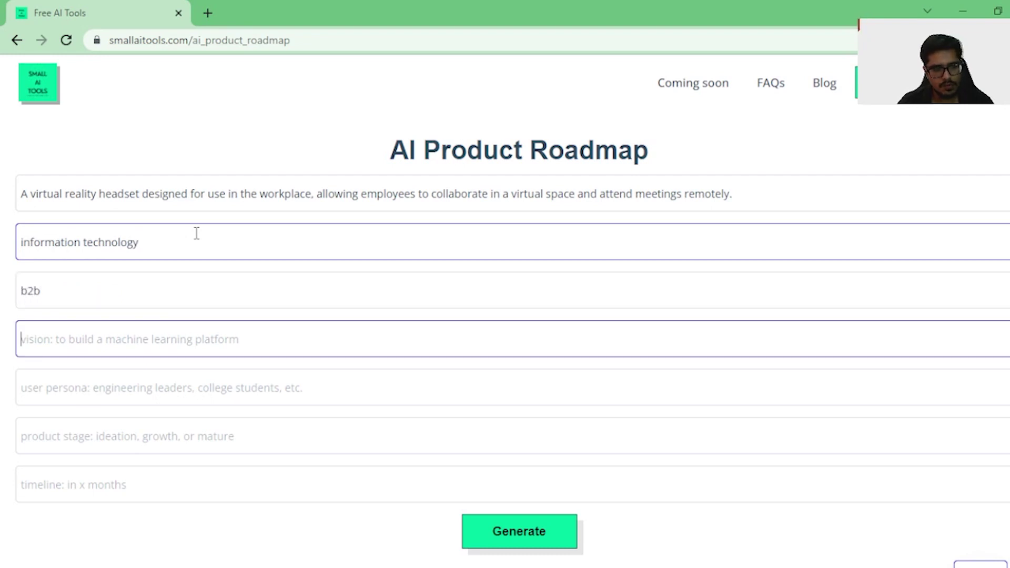
pyautogui.write('build a')
pyautogui.hotkey('ctrl', 'a')
pyautogui.write('replace physical work spaces')
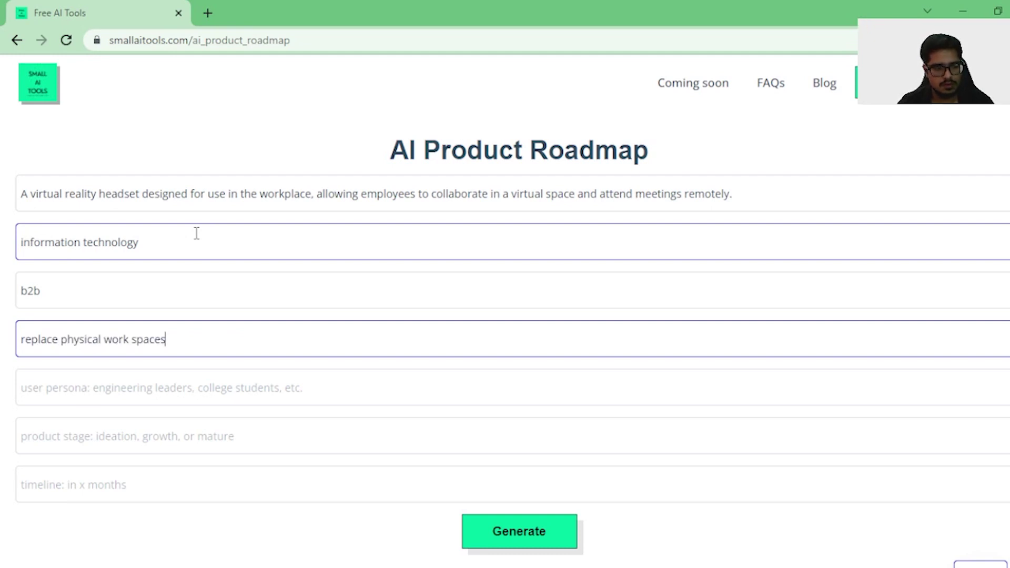
# - Enter persona 'remote workers', stage 'ideation' and timeline '1 year', then generate the roadmap
pyautogui.press('Tab')
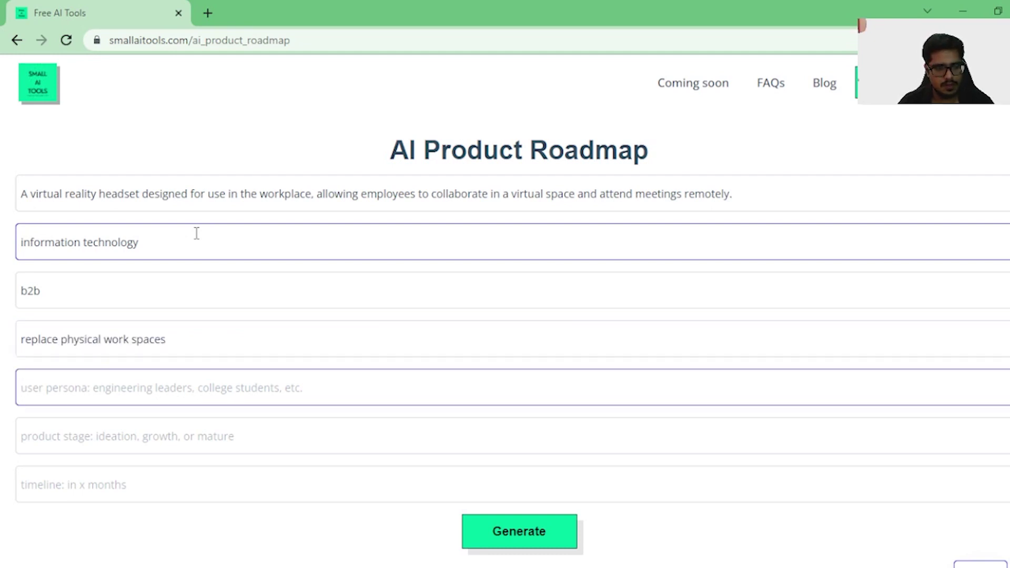
pyautogui.write('remote workers')
pyautogui.press('BackSpace')
pyautogui.write('ers')
pyautogui.press('Tab')
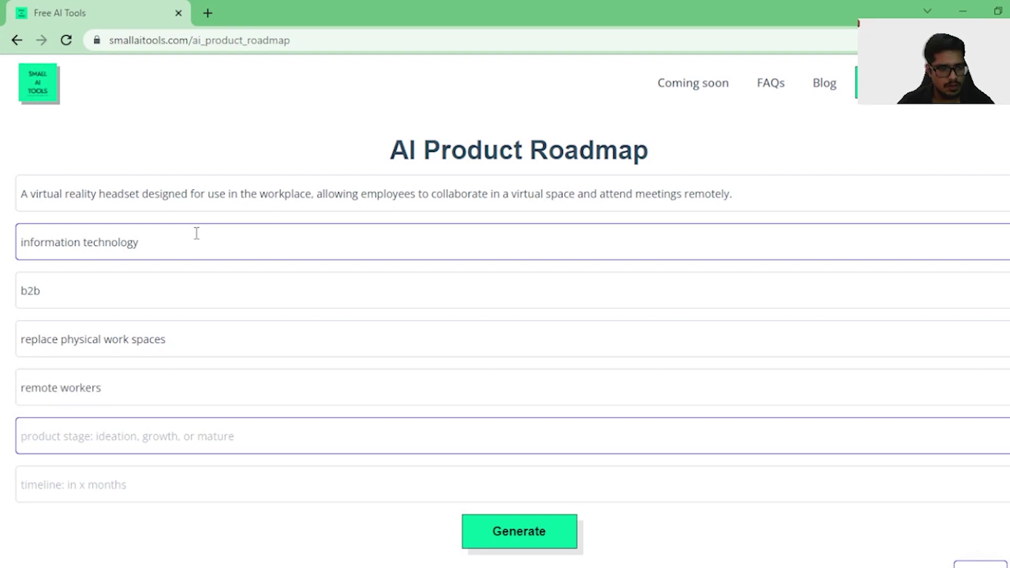
pyautogui.scroll(-3, 196, 233)
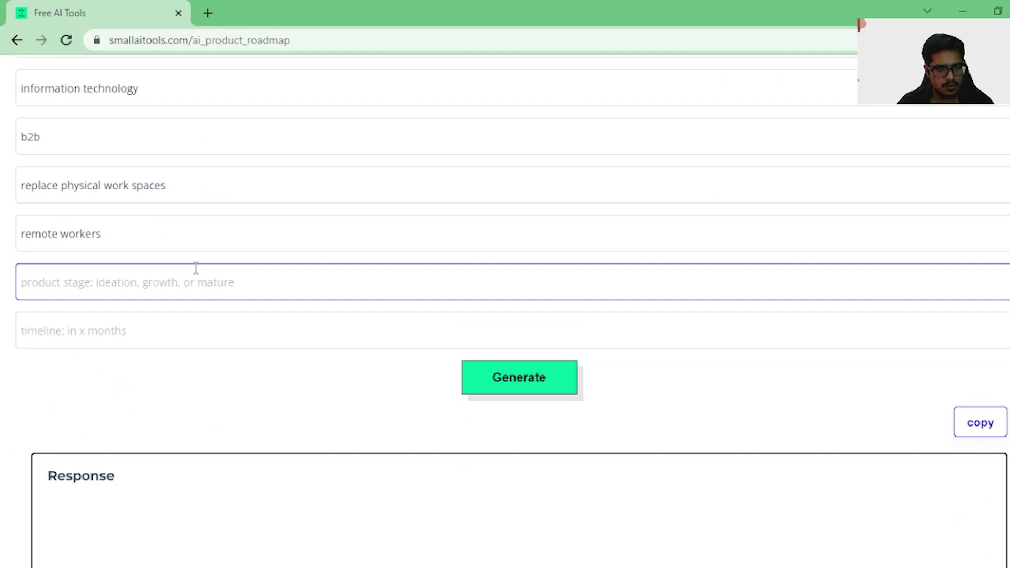
pyautogui.write('ideation')
pyautogui.press('Tab')
pyautogui.write('1 year')
pyautogui.click(478, 391)
# - Scroll through the generated VR headset roadmap and highlight its title
pyautogui.scroll(-4, 458, 368)
pyautogui.scroll(7, 460, 368)
pyautogui.scroll(-7, 461, 371)
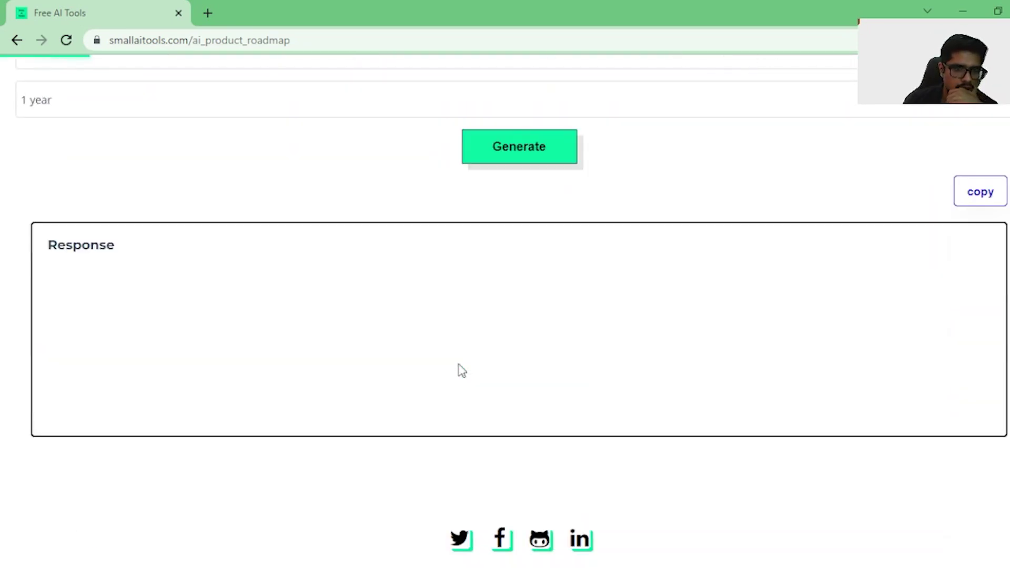
pyautogui.scroll(-2, 462, 371)
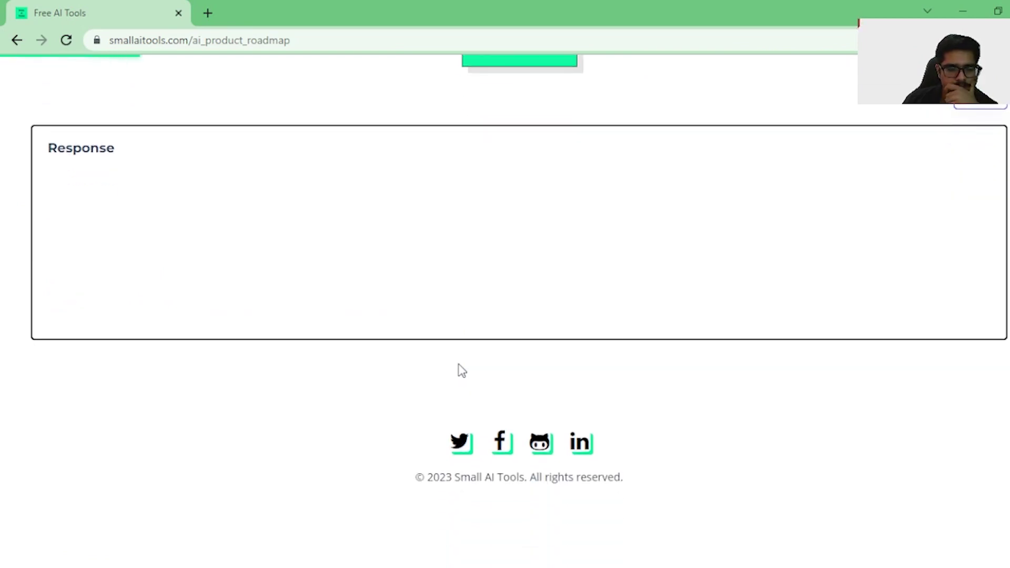
pyautogui.scroll(-3, 460, 363)
pyautogui.scroll(3, 459, 362)
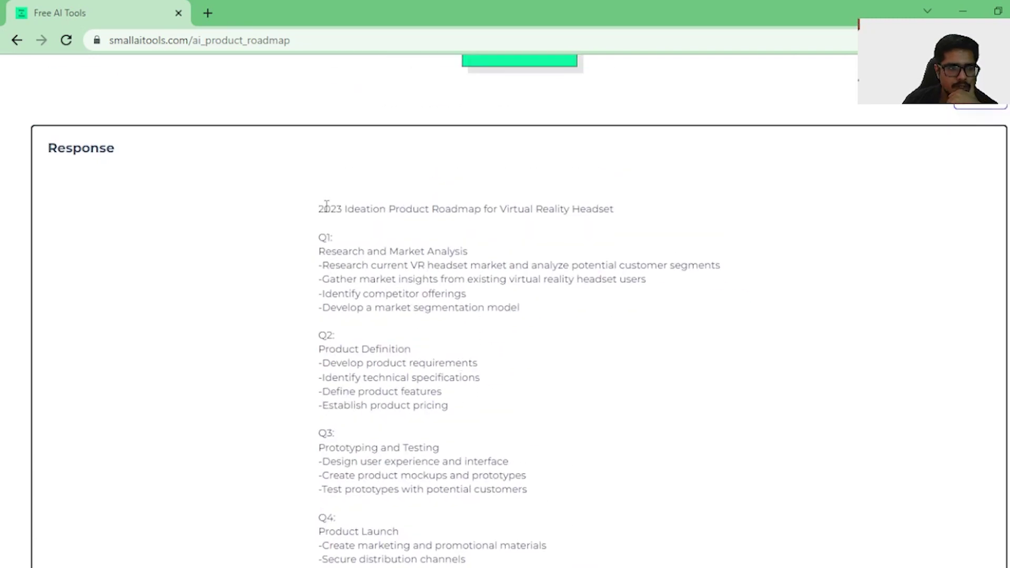
pyautogui.moveTo(317, 209); pyautogui.dragTo(621, 210)
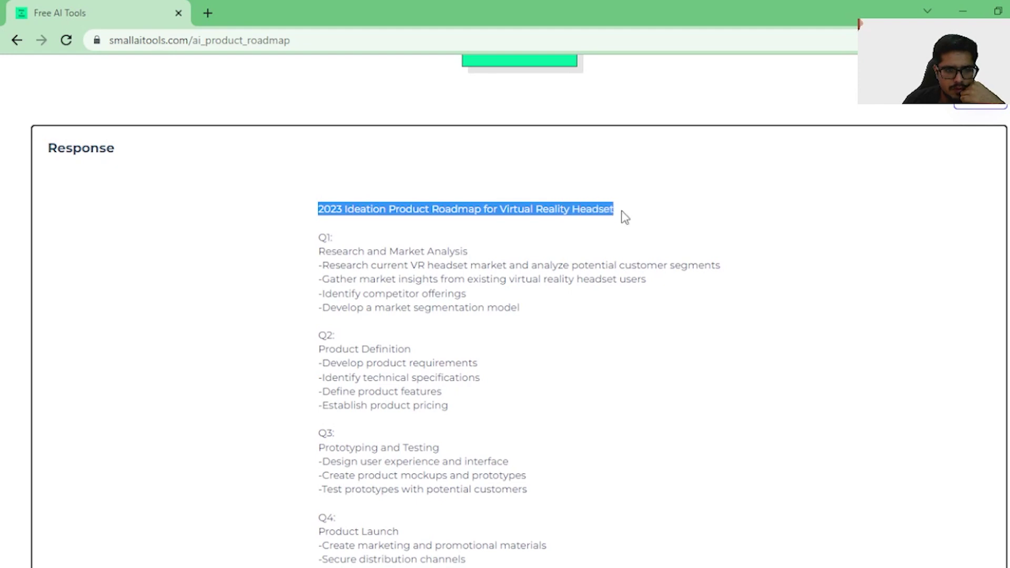
pyautogui.scroll(-2, 510, 234)
pyautogui.moveTo(368, 174); pyautogui.dragTo(480, 175)
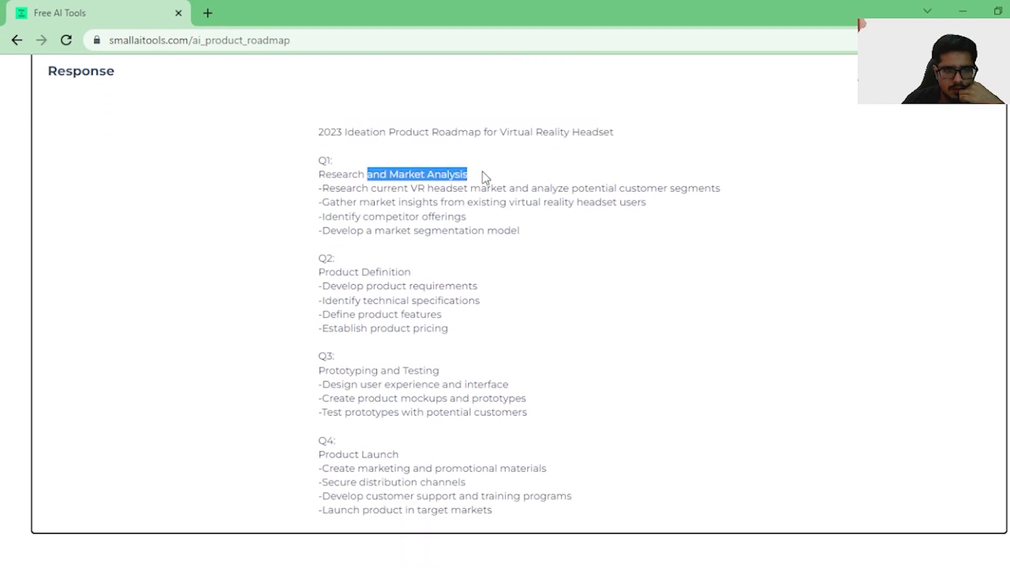
pyautogui.moveTo(334, 191); pyautogui.dragTo(383, 189)
pyautogui.scroll(5, 383, 192)
pyautogui.scroll(-8, 400, 367)
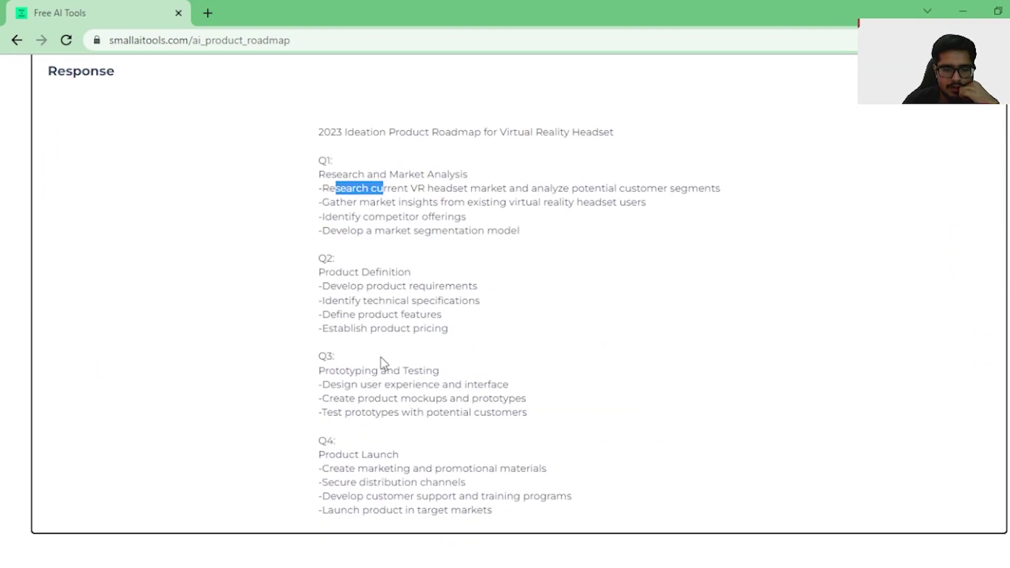
# - Highlight the Q1 research tasks, including market insights and the market segmentation model
pyautogui.moveTo(399, 190); pyautogui.dragTo(774, 190)
pyautogui.moveTo(359, 203); pyautogui.dragTo(665, 212)
pyautogui.moveTo(369, 227); pyautogui.dragTo(486, 226)
pyautogui.moveTo(337, 230); pyautogui.dragTo(525, 232)
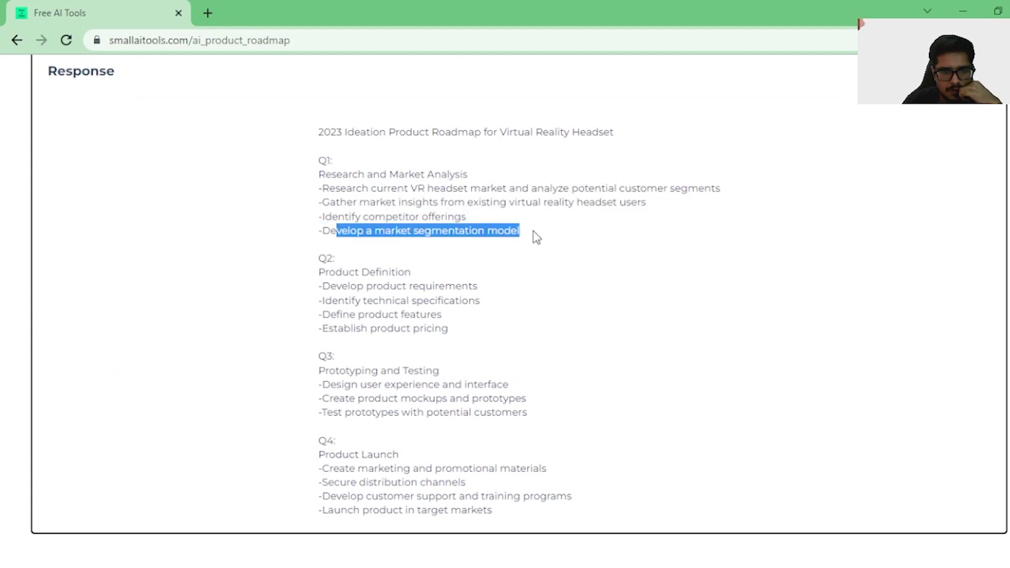
pyautogui.scroll(-3, 536, 237)
pyautogui.moveTo(325, 118); pyautogui.dragTo(428, 122)
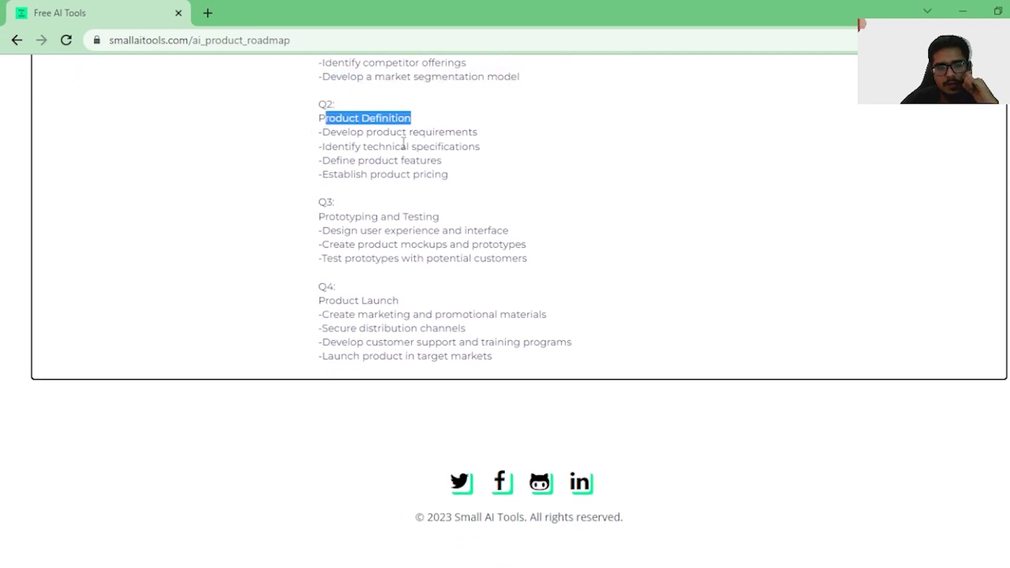
pyautogui.scroll(-1, 365, 189)
pyautogui.scroll(4, 366, 227)
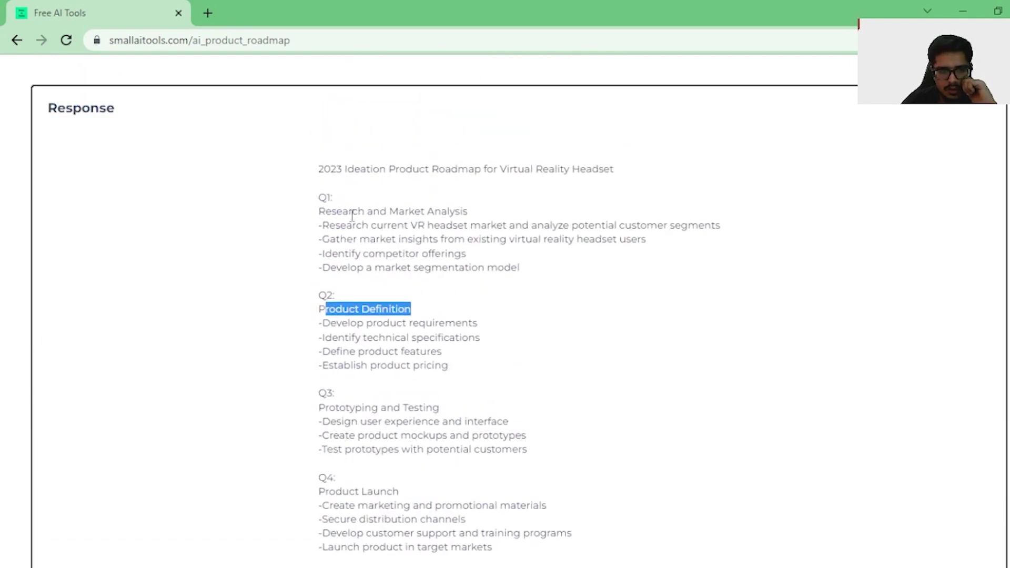
# - Highlight the Research and Market Analysis block and the following quarters' sections
pyautogui.moveTo(332, 211); pyautogui.dragTo(463, 254)
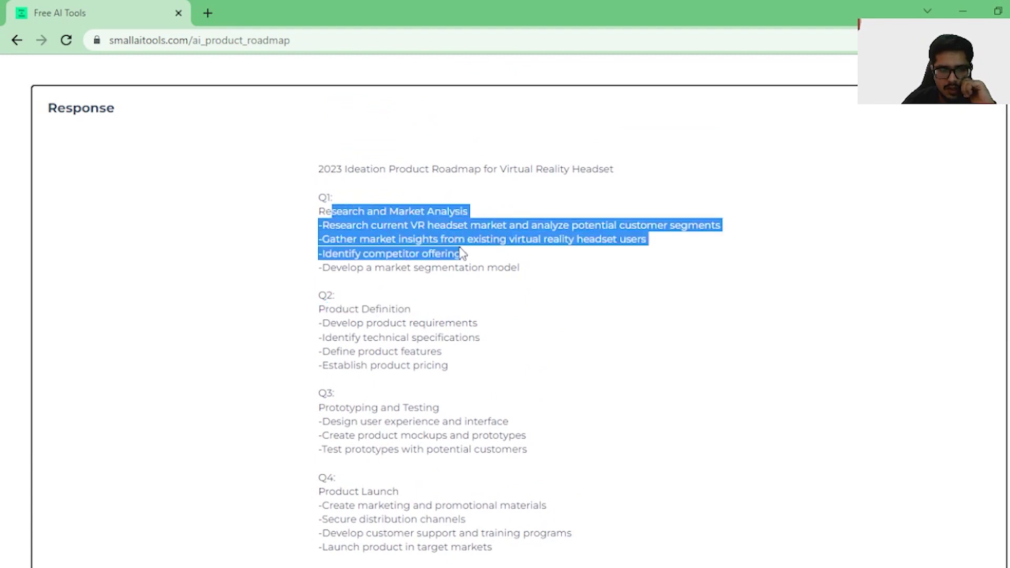
pyautogui.moveTo(329, 308); pyautogui.dragTo(472, 374)
pyautogui.scroll(-1, 473, 374)
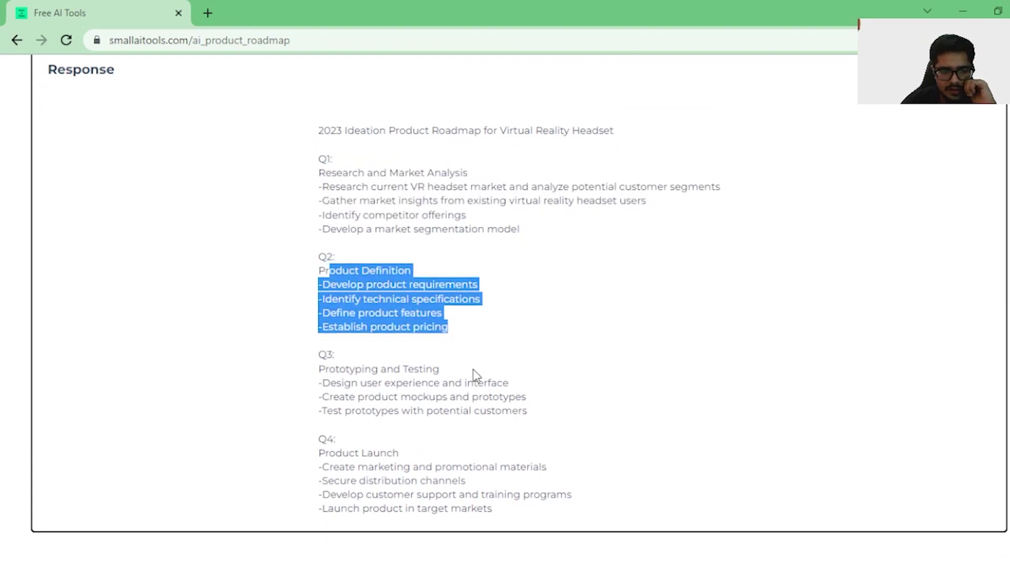
pyautogui.scroll(-1, 473, 370)
pyautogui.moveTo(305, 326); pyautogui.dragTo(529, 371)
pyautogui.scroll(-1, 388, 411)
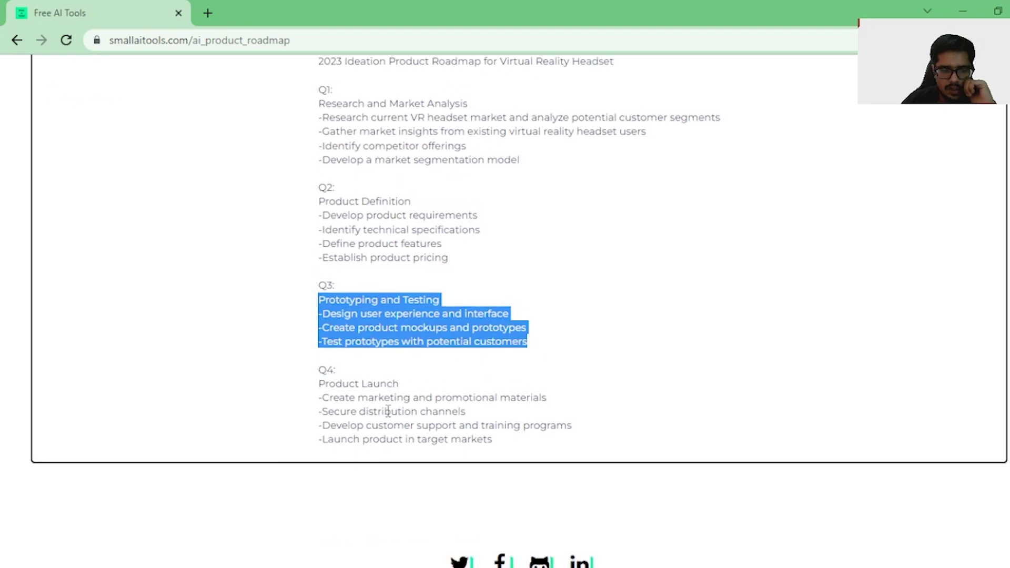
pyautogui.scroll(-2, 387, 411)
pyautogui.moveTo(325, 259); pyautogui.dragTo(510, 316)
pyautogui.scroll(3, 505, 326)
pyautogui.scroll(4, 504, 326)
pyautogui.scroll(-4, 504, 324)
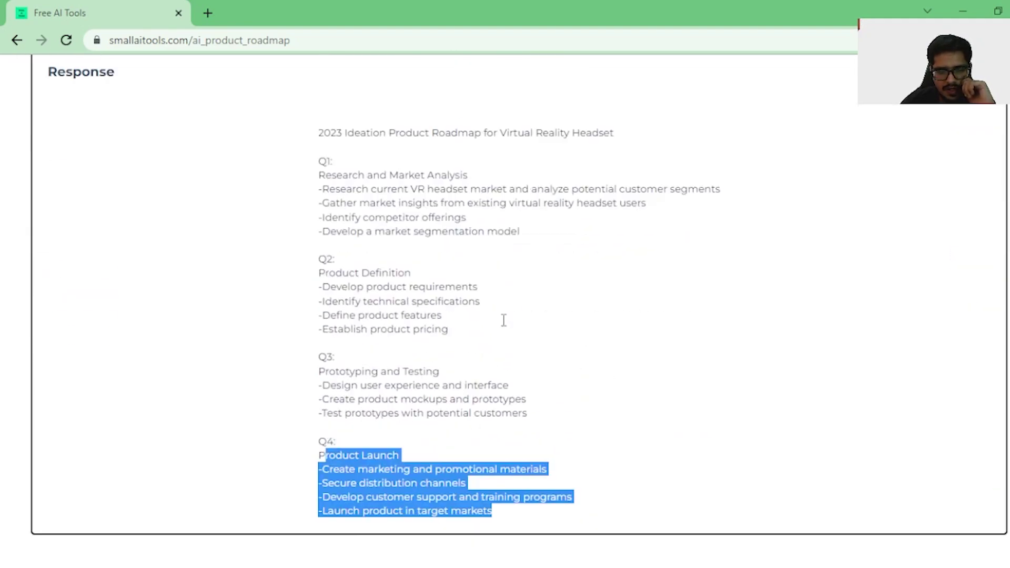
pyautogui.scroll(-1, 503, 320)
pyautogui.scroll(4, 463, 317)
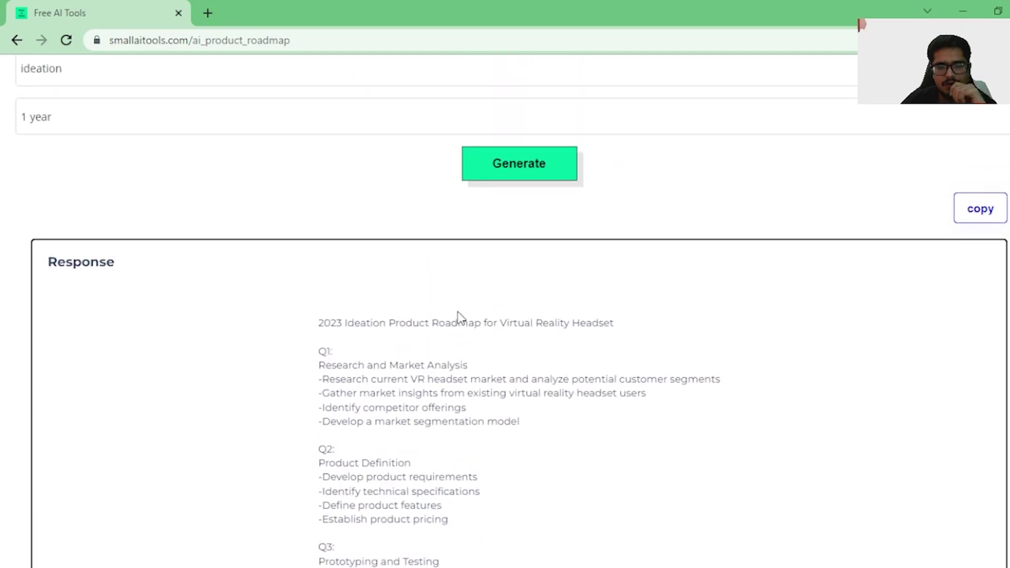
# - Highlight the year 2023 in the roadmap title and the remaining quarterly blocks
pyautogui.moveTo(319, 327); pyautogui.dragTo(360, 322)
pyautogui.click(383, 316)
pyautogui.doubleClick(336, 323)
pyautogui.scroll(4, 433, 323)
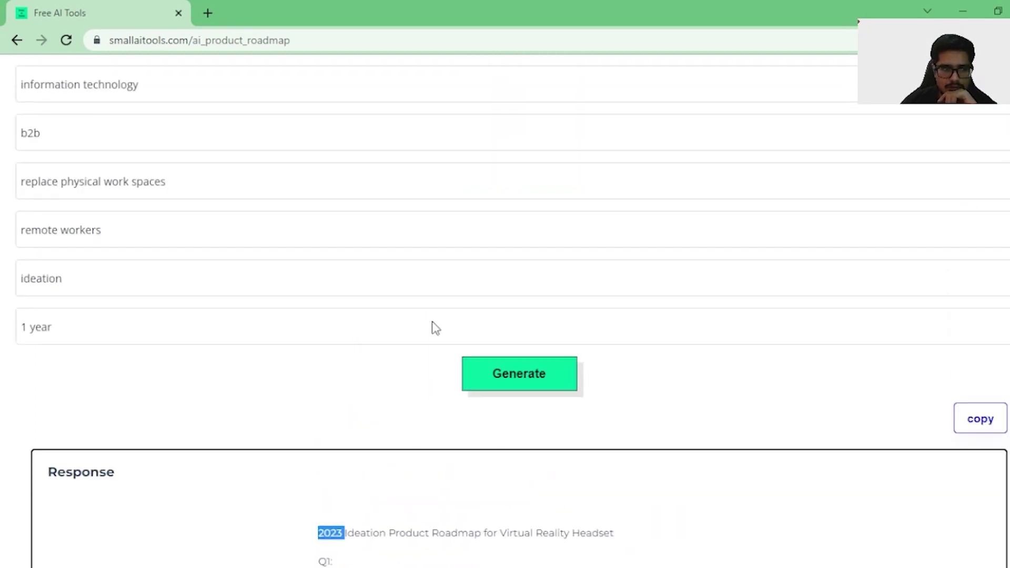
pyautogui.scroll(-8, 433, 323)
pyautogui.scroll(-4, 433, 322)
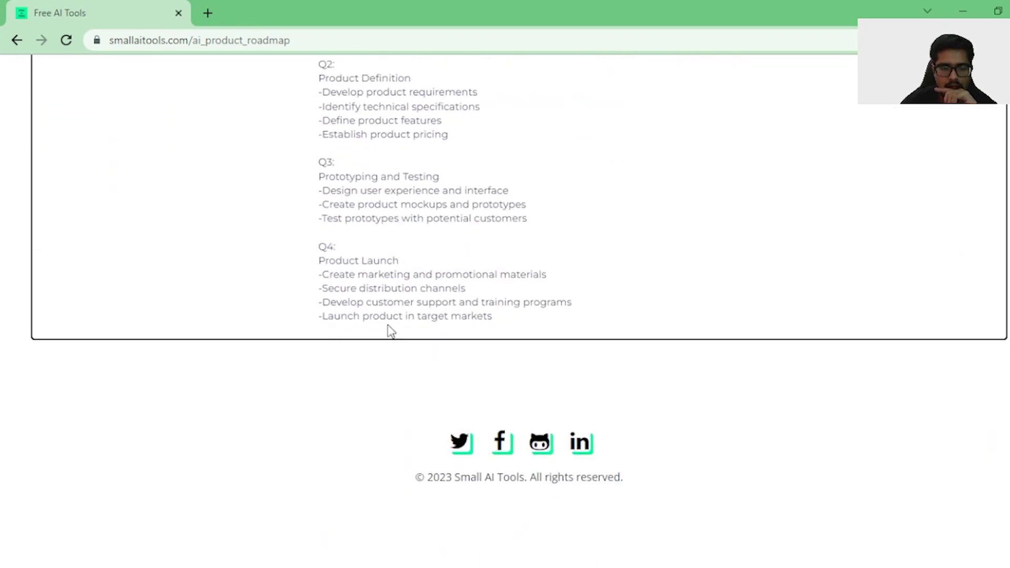
pyautogui.moveTo(491, 318); pyautogui.dragTo(304, 262)
pyautogui.scroll(4, 338, 300)
pyautogui.scroll(4, 340, 304)
pyautogui.scroll(-6, 340, 305)
pyautogui.moveTo(320, 234); pyautogui.dragTo(471, 305)
pyautogui.scroll(6, 476, 324)
# - Replace the product description with the pasted subscription meal delivery service description
pyautogui.scroll(4, 478, 324)
pyautogui.tripleClick(166, 193)
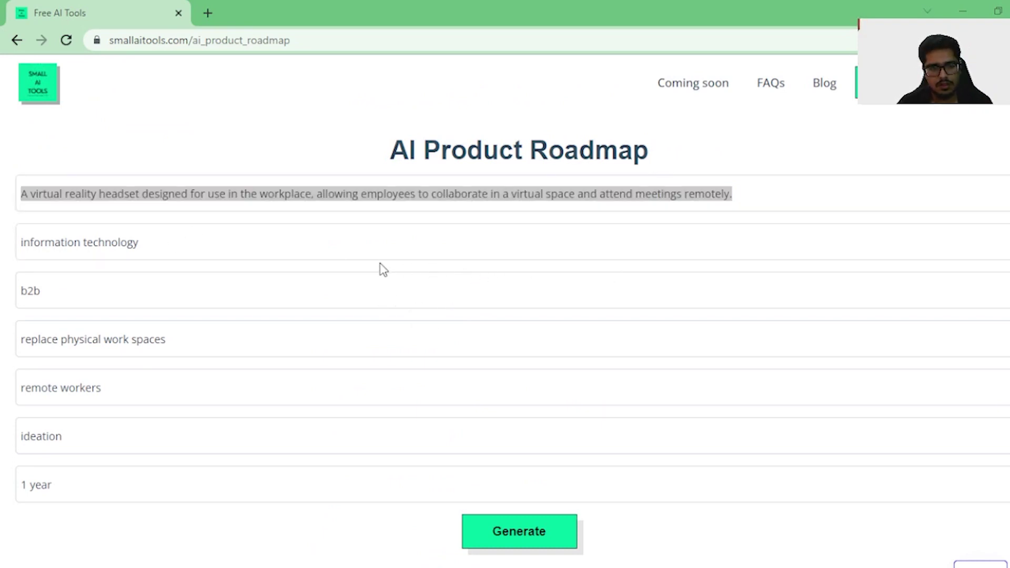
pyautogui.hotkey('alt', 'Tab')
pyautogui.write('A subscription-based meal delivery service that provides healthy, pre-made meals to customers on a daily or weekly basis.')
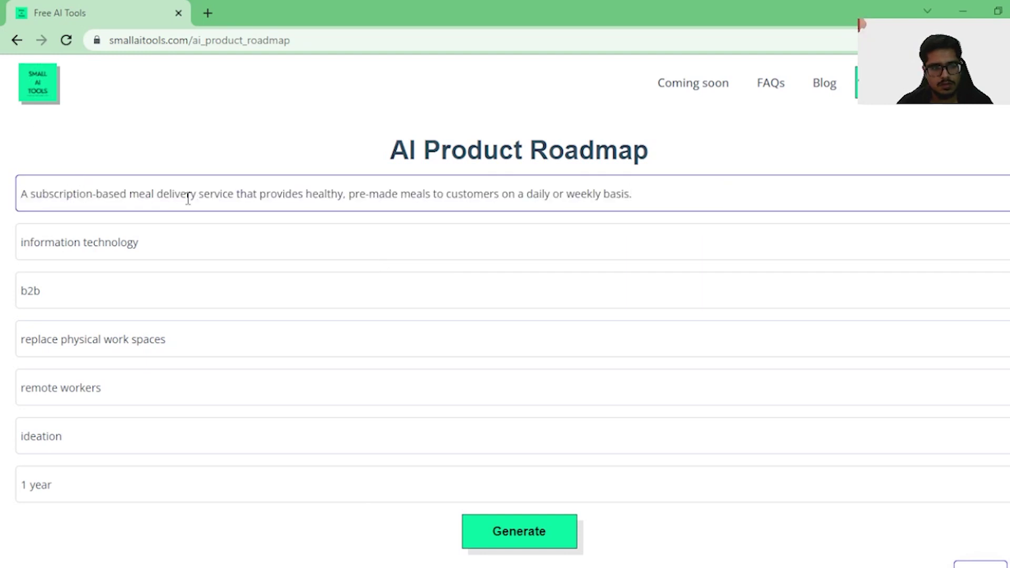
# - Set the industry to 'hyperlocal delivery' and the business model to 'b2c'
pyautogui.moveTo(169, 241); pyautogui.dragTo(3, 224)
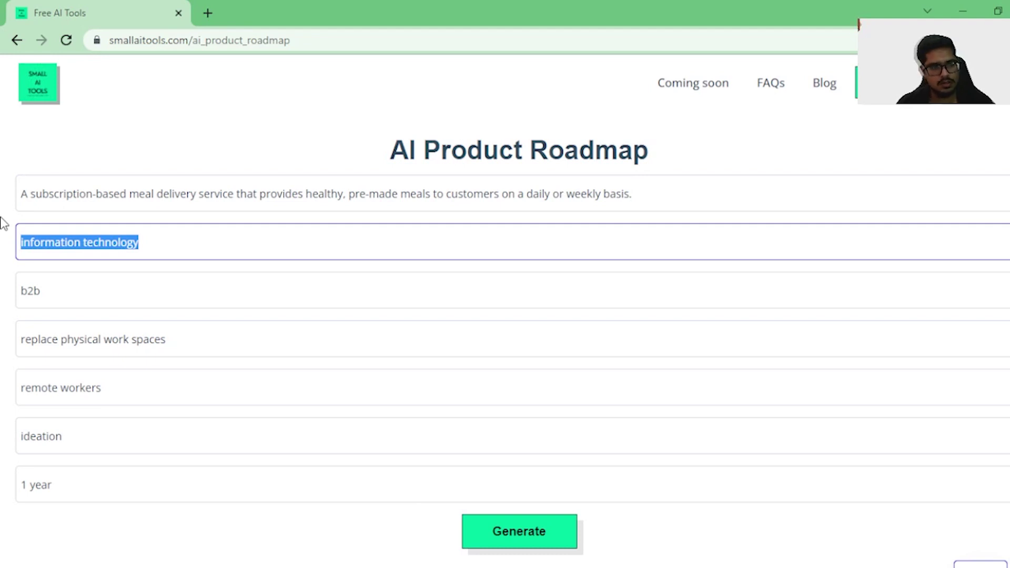
pyautogui.write('de')
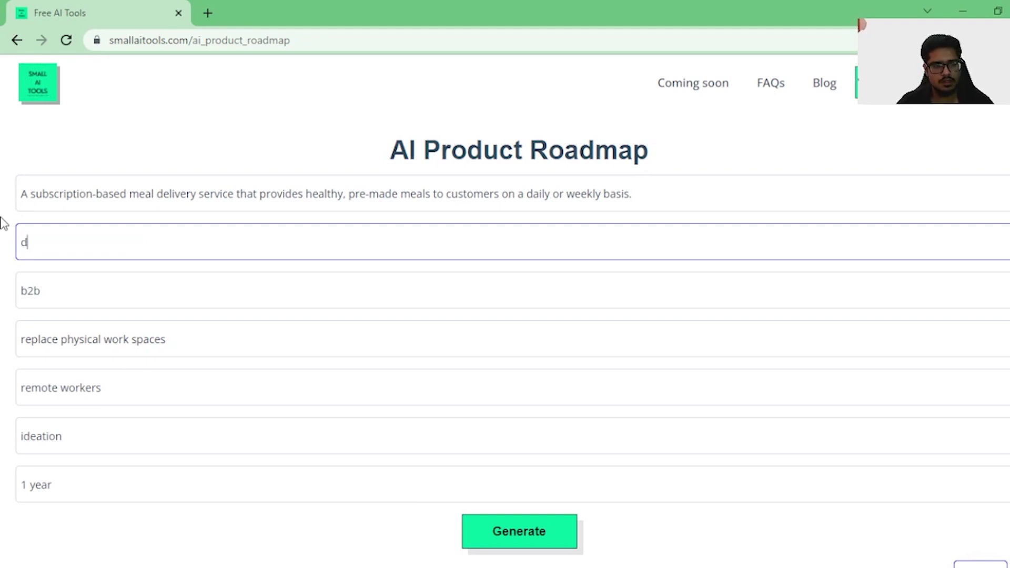
pyautogui.press('BackSpace')
pyautogui.press('BackSpace')
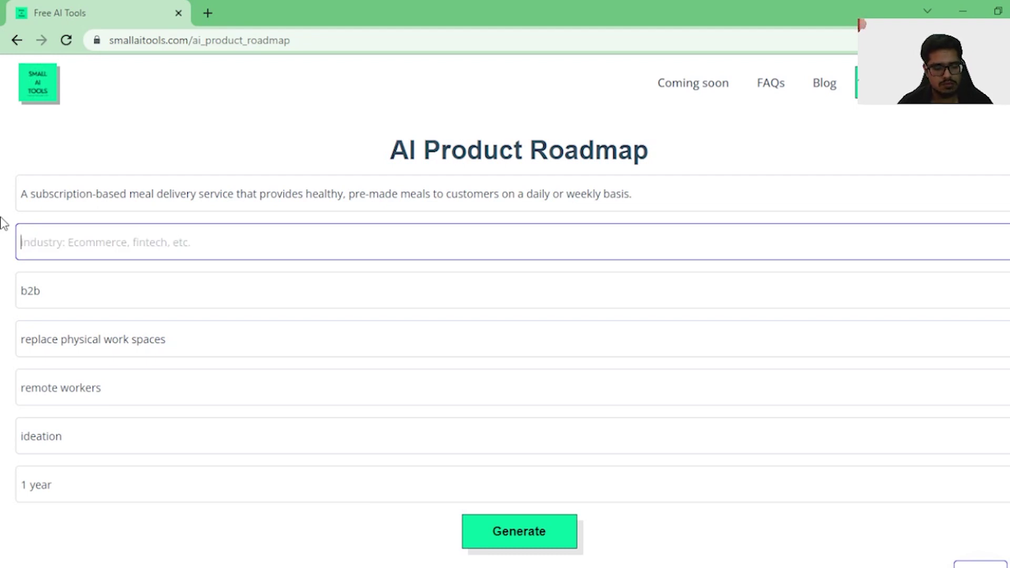
pyautogui.write('hyperlocal delivery')
pyautogui.press('Tab')
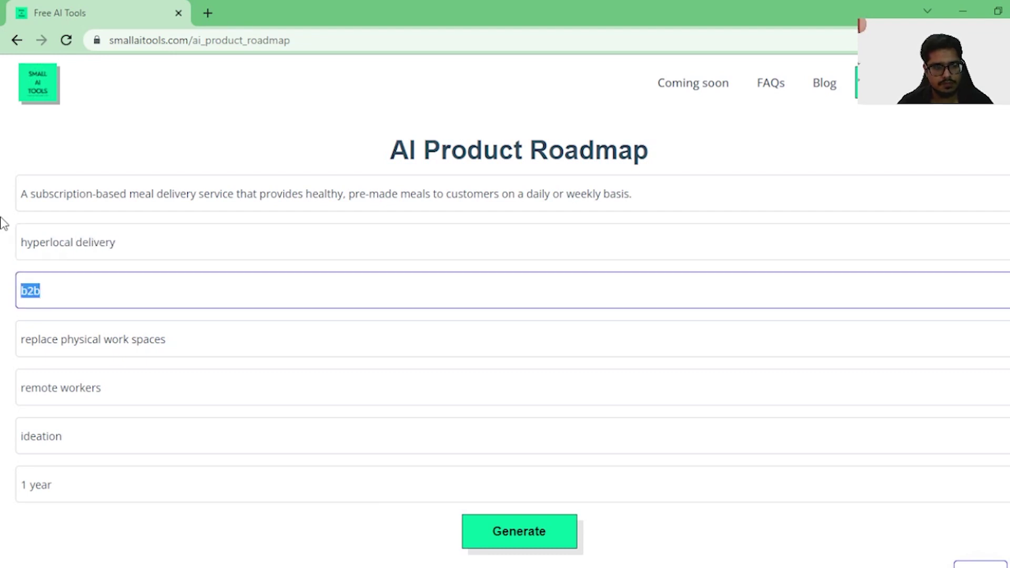
pyautogui.write('b2c')
# - Set the vision to make the world a healthier place
pyautogui.press('Tab')
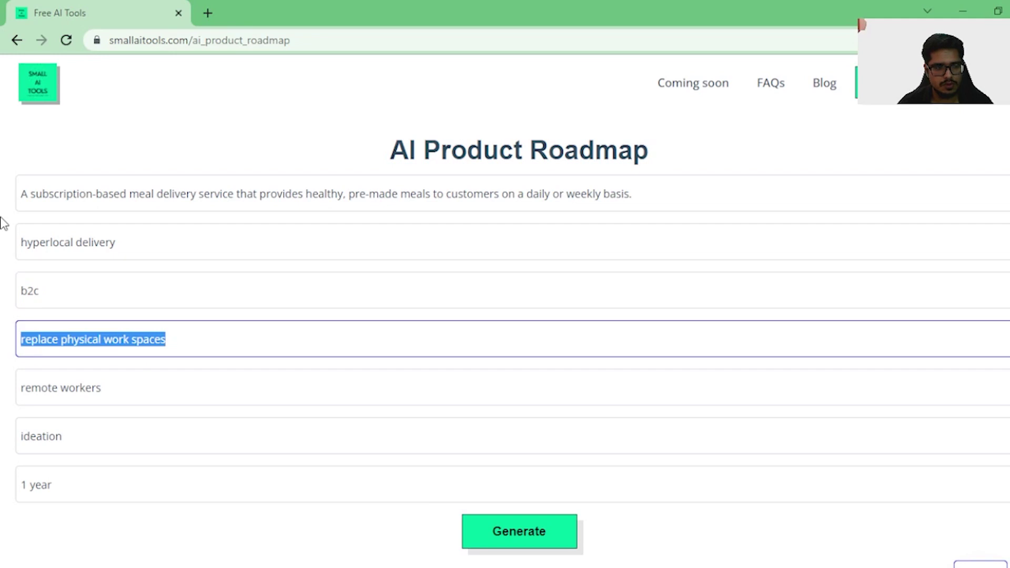
pyautogui.write('make a w')
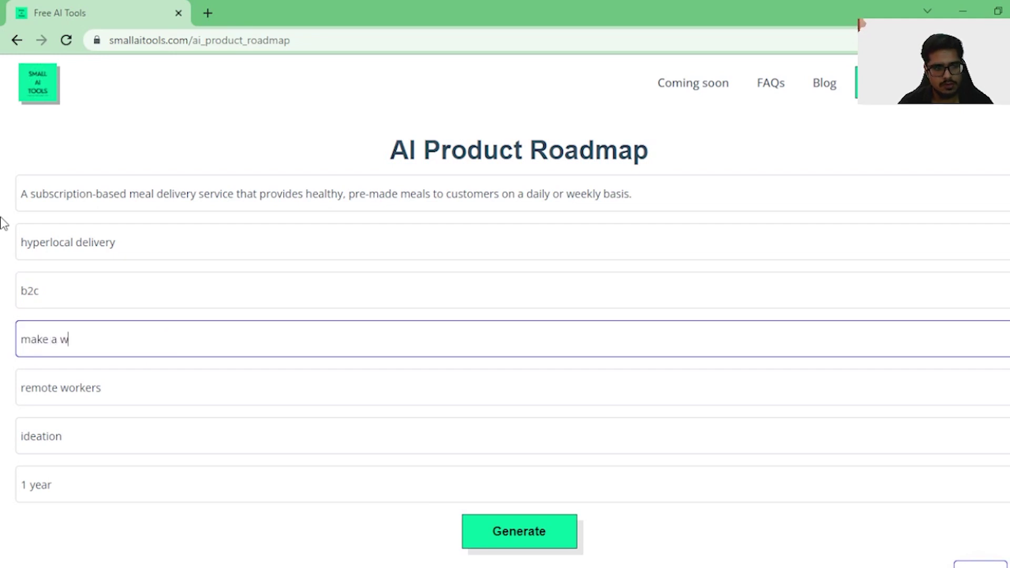
pyautogui.press('BackSpace')
pyautogui.press('BackSpace')
pyautogui.write('the w')
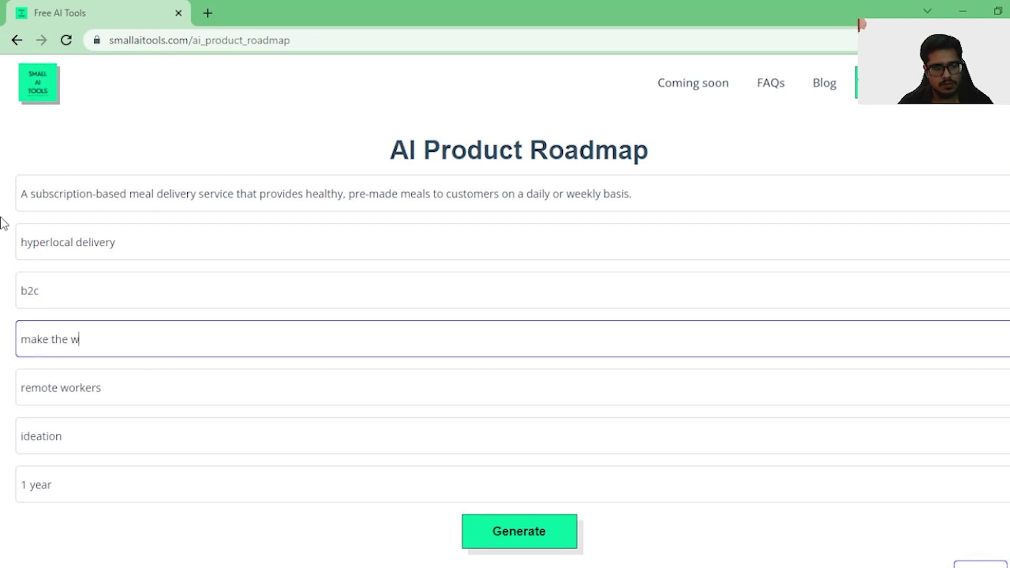
pyautogui.write('orld a heal')
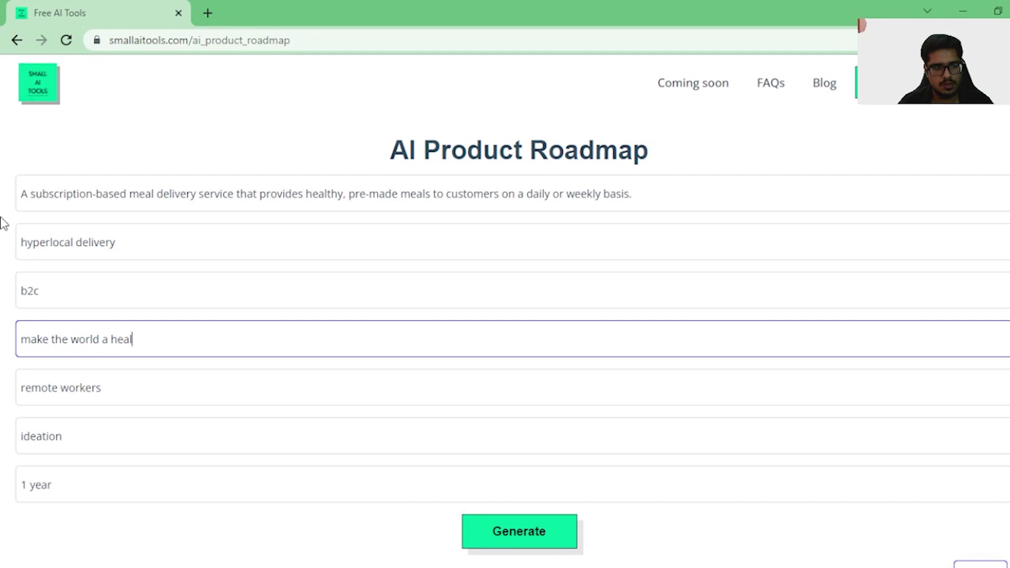
pyautogui.write('thier space')
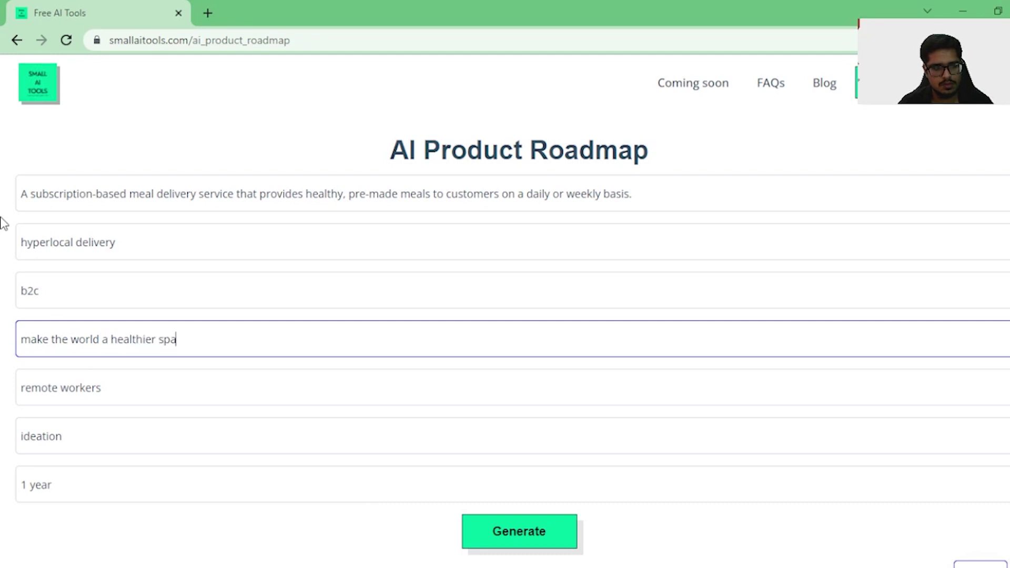
pyautogui.press('BackSpace')
pyautogui.press('BackSpace')
pyautogui.press('BackSpace')
pyautogui.press('BackSpace')
pyautogui.press('BackSpace')
pyautogui.write('place')
# - Set the user persona to 'college students' and the product stage to 'growth'
pyautogui.press('Tab')
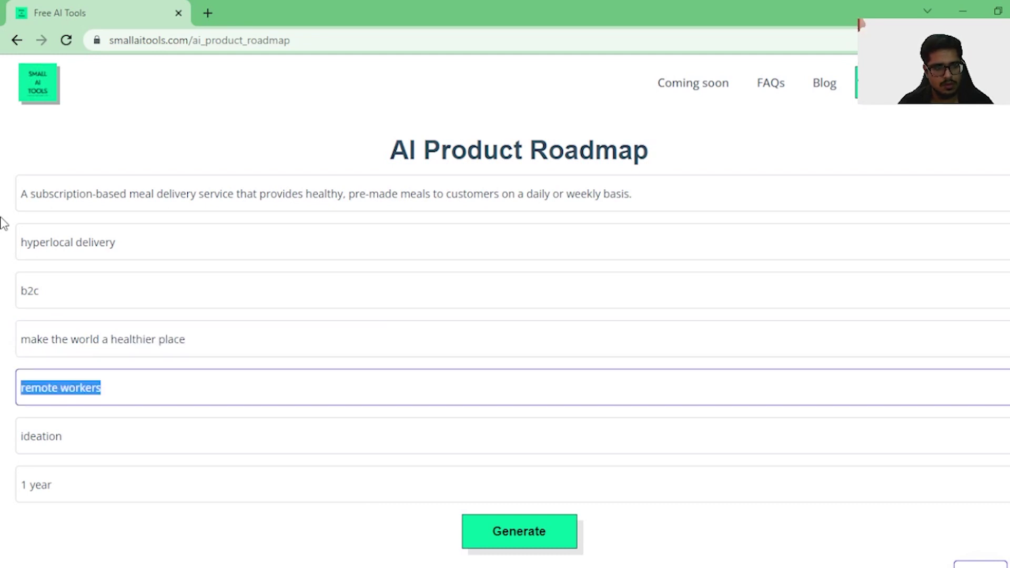
pyautogui.press('BackSpace')
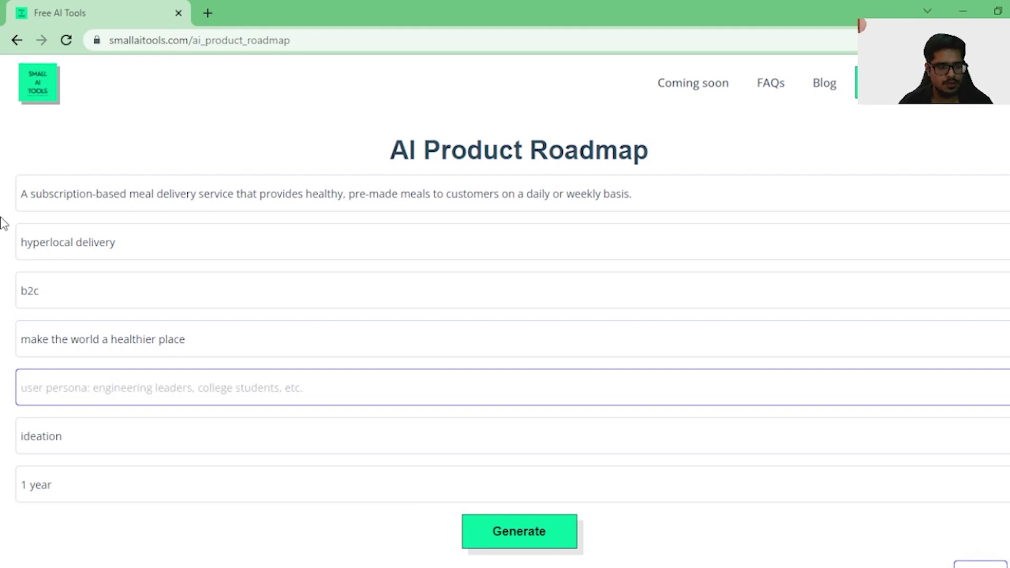
pyautogui.write('college students,')
pyautogui.press('BackSpace')
pyautogui.press('Tab')
pyautogui.write('growth')
pyautogui.press('Tab')
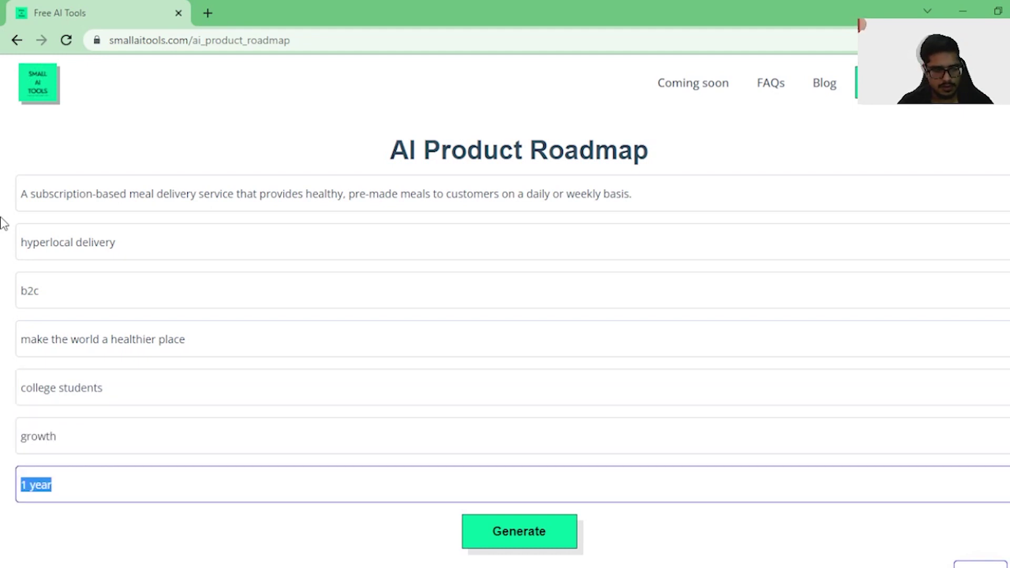
# - Enter a '1 year' timeframe and generate the product roadmap
pyautogui.write('1 year')
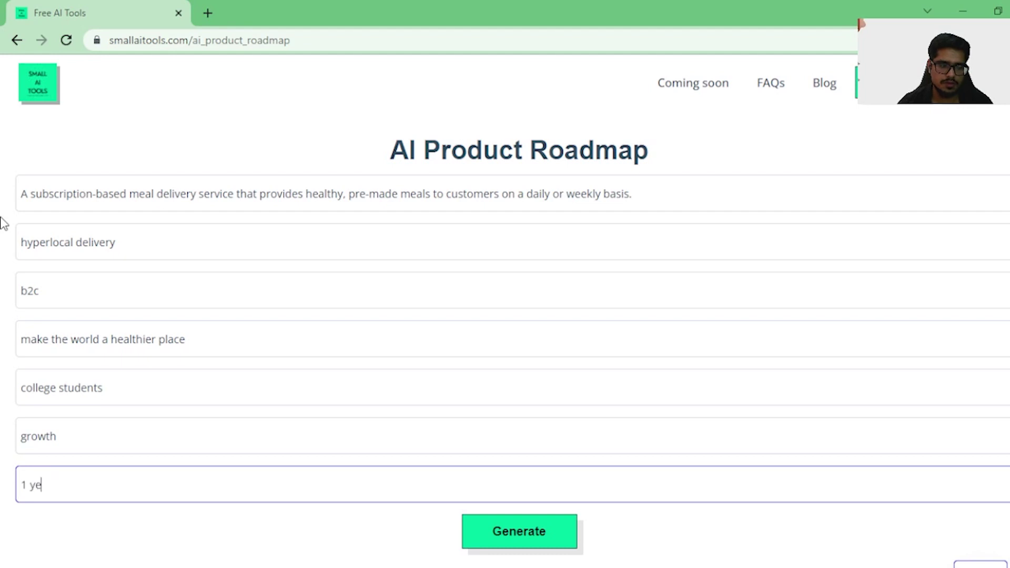
pyautogui.scroll(-4, 465, 349)
pyautogui.click(519, 300)
# - Highlight the Q1 items like point-of-sale technology, loyalty program and subscription pricing, plus Q2's mobile app
pyautogui.moveTo(370, 232); pyautogui.dragTo(724, 236)
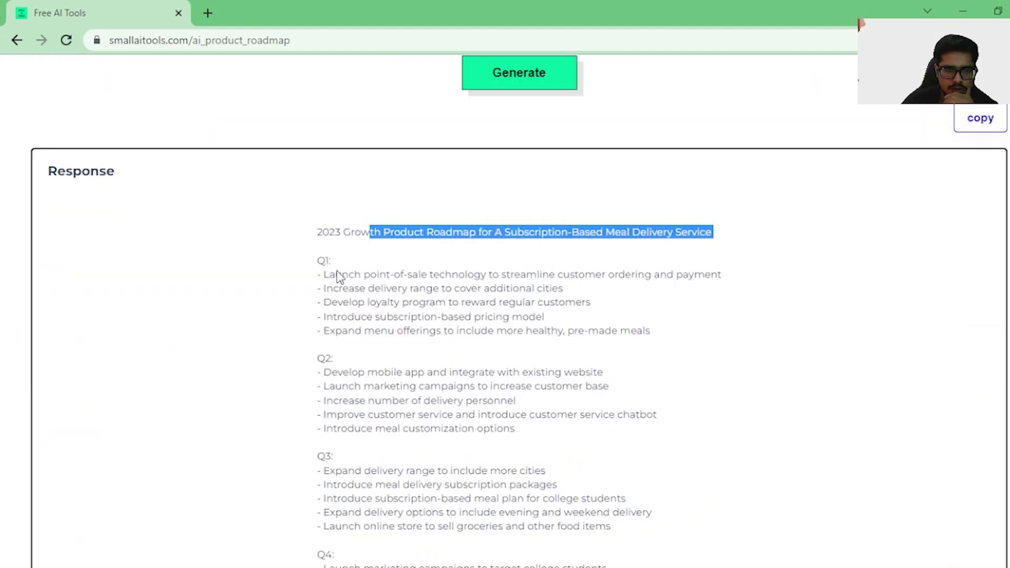
pyautogui.moveTo(323, 275); pyautogui.dragTo(566, 289)
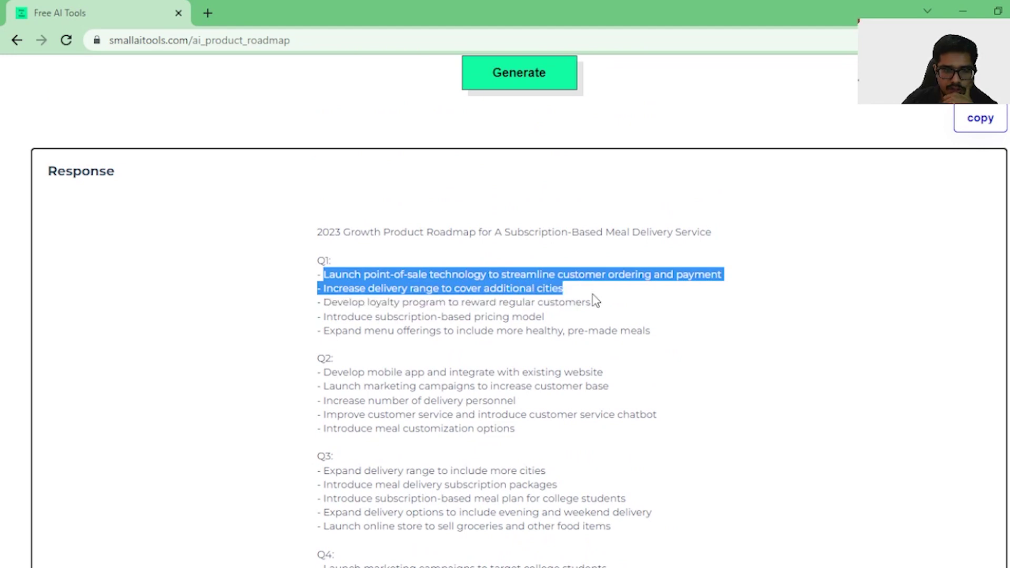
pyautogui.doubleClick(371, 273)
pyautogui.moveTo(371, 274); pyautogui.dragTo(510, 274)
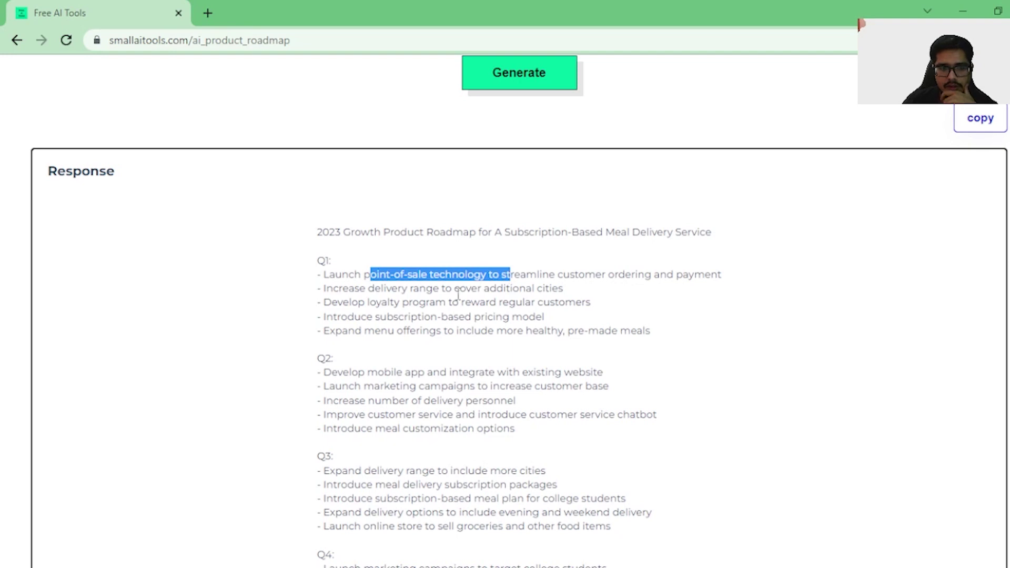
pyautogui.moveTo(356, 288); pyautogui.dragTo(483, 289)
pyautogui.moveTo(337, 302); pyautogui.dragTo(462, 304)
pyautogui.moveTo(352, 317); pyautogui.dragTo(500, 350)
pyautogui.scroll(-3, 484, 343)
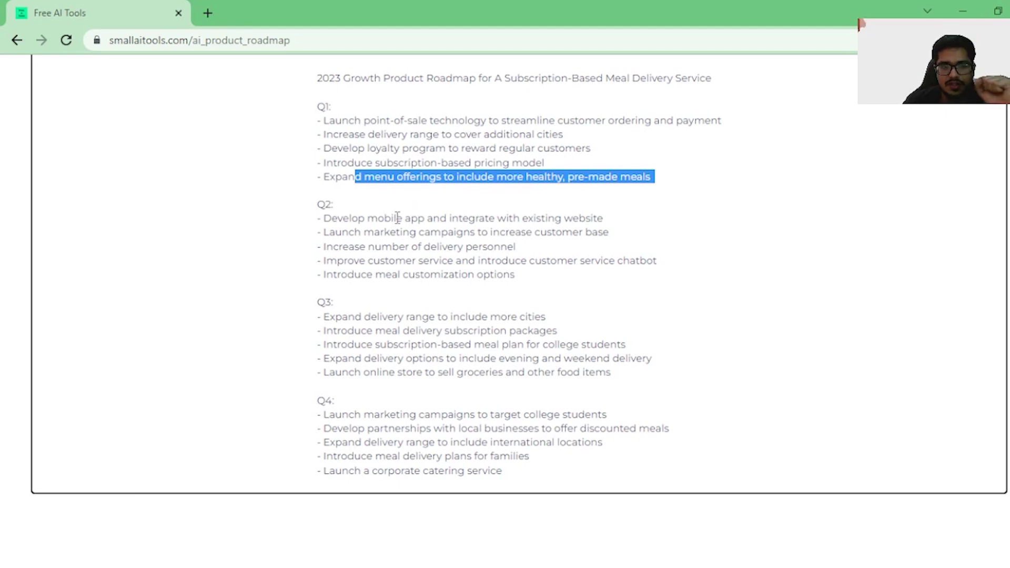
pyautogui.moveTo(343, 219); pyautogui.dragTo(487, 214)
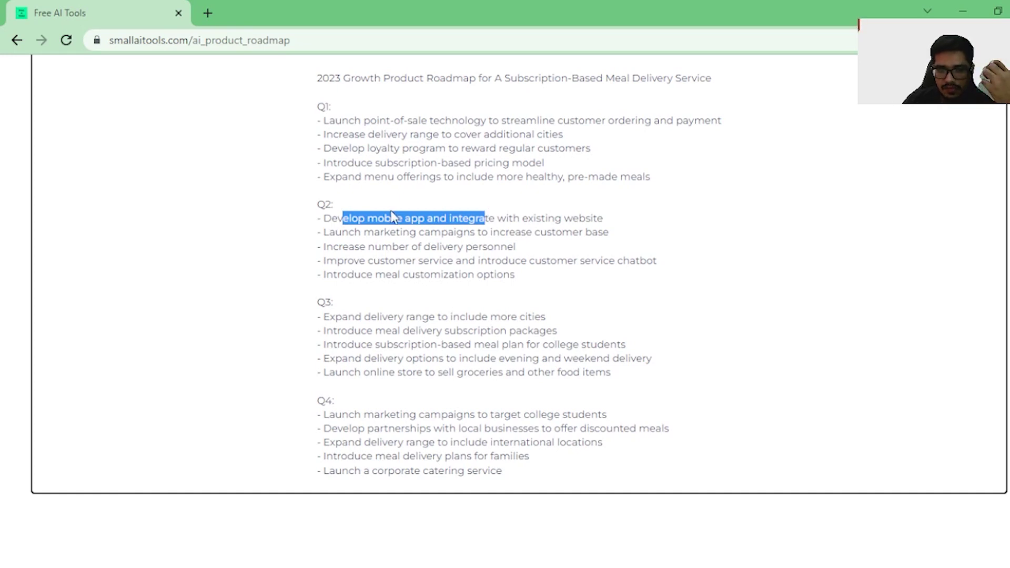
pyautogui.click(341, 229)
# - Highlight the full Q1, Q2 and Q3 item lists and Q4's marketing campaigns item
pyautogui.moveTo(324, 121); pyautogui.dragTo(646, 181)
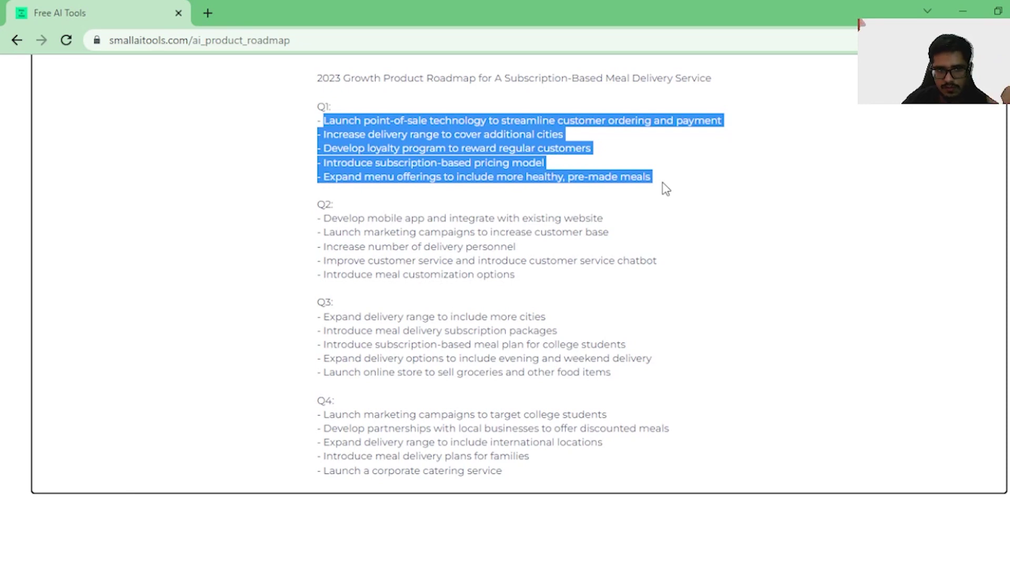
pyautogui.moveTo(325, 205); pyautogui.dragTo(539, 283)
pyautogui.moveTo(330, 316); pyautogui.dragTo(454, 329)
pyautogui.scroll(-2, 472, 361)
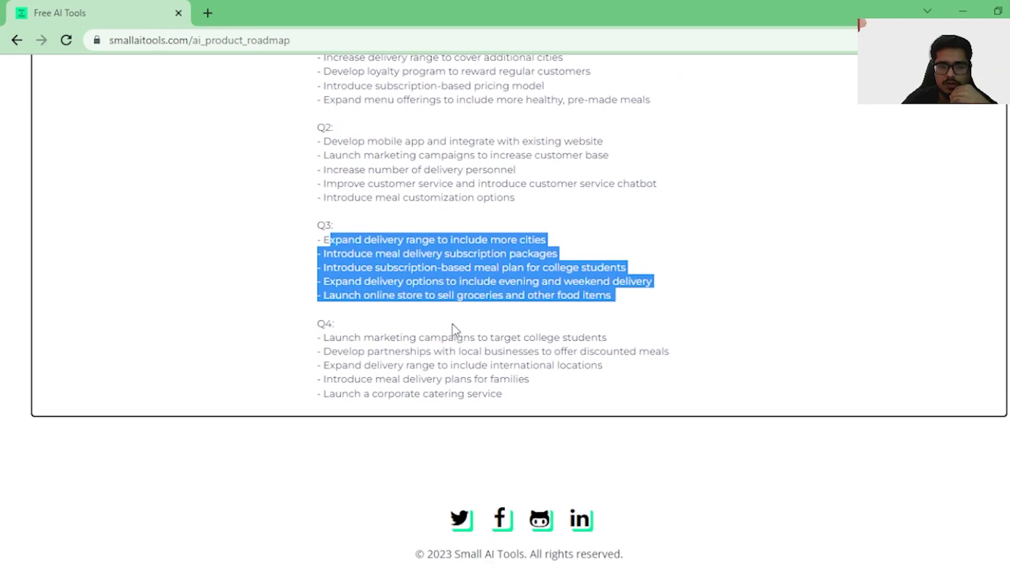
pyautogui.moveTo(374, 337)
pyautogui.mouseDown()
pyautogui.moveTo(479, 335)
pyautogui.moveTo(364, 341)
pyautogui.mouseUp()
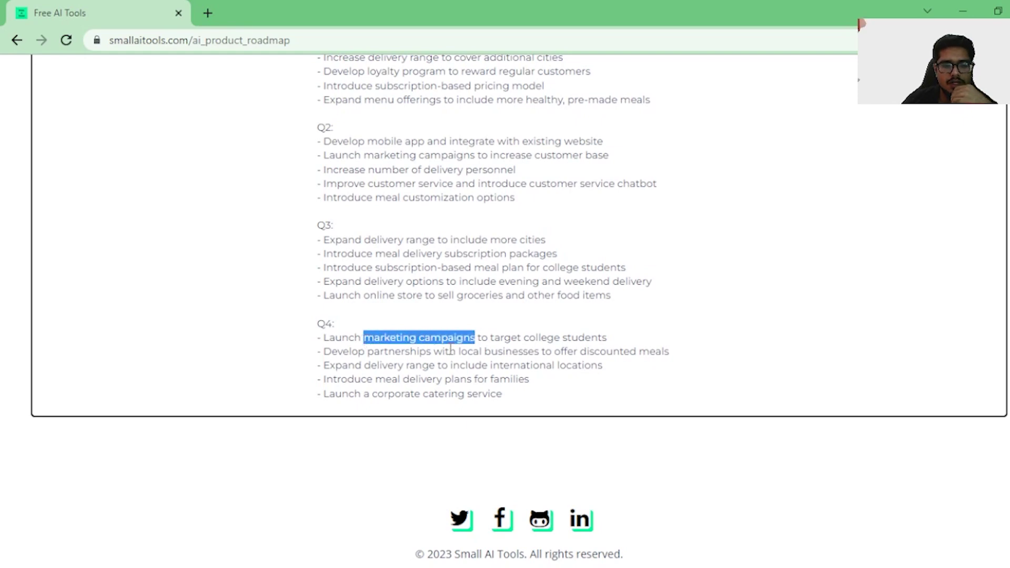
pyautogui.scroll(8, 442, 344)
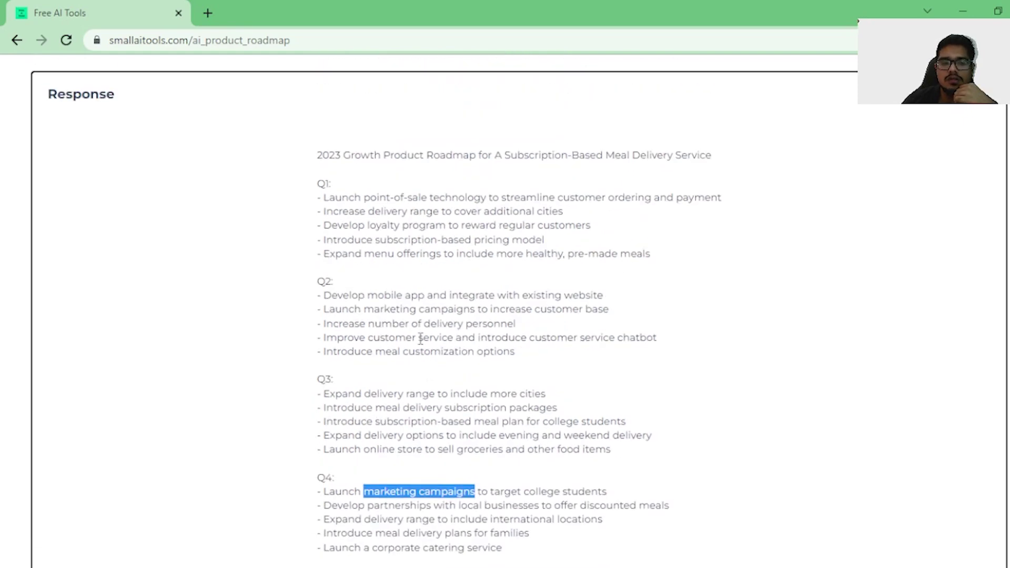
pyautogui.moveTo(57, 195); pyautogui.dragTo(9, 210)
pyautogui.scroll(-6, 371, 380)
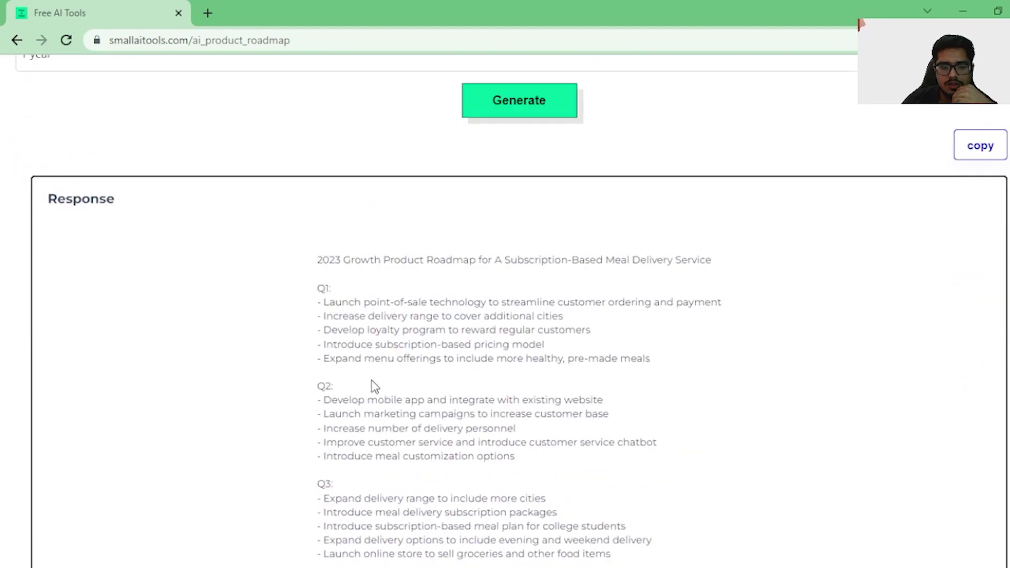
pyautogui.scroll(3, 594, 320)
# - Copy the generated 2023 growth roadmap
pyautogui.click(980, 197)
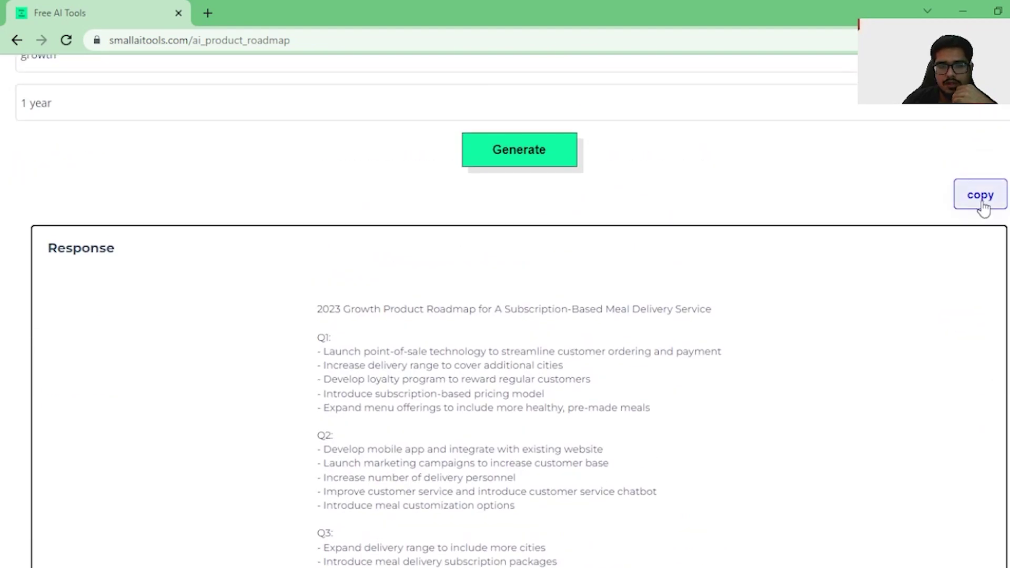
pyautogui.scroll(7, 737, 288)
pyautogui.scroll(-5, 664, 302)
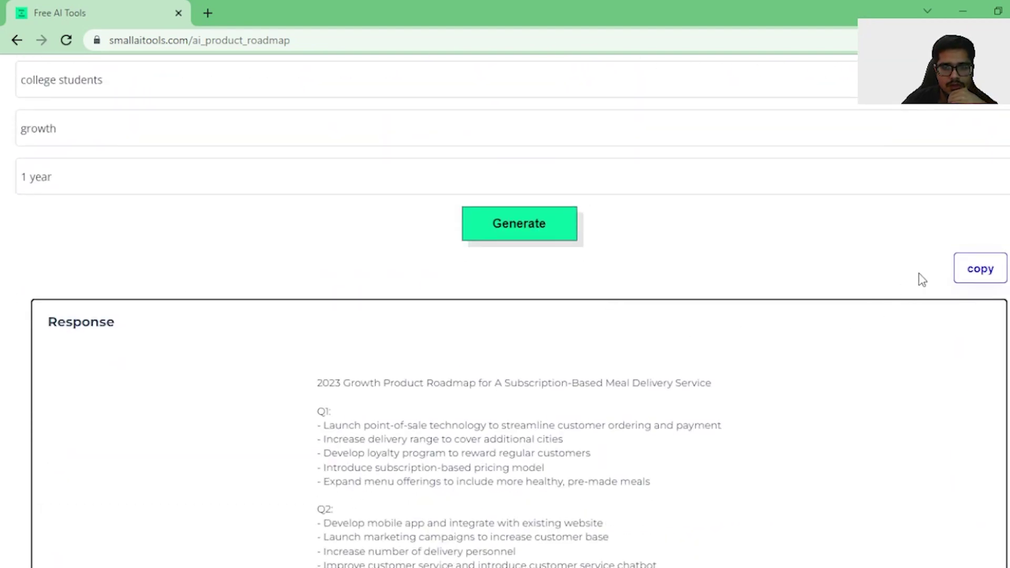
pyautogui.click(73, 184)
pyautogui.scroll(6, 119, 167)
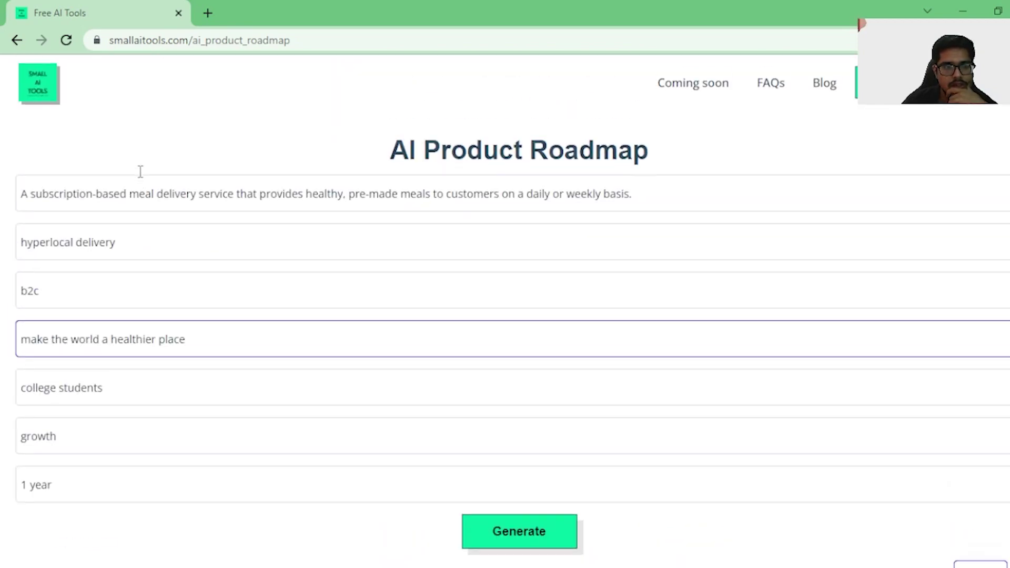
# - Go back to the home page and open the User story generator tool
pyautogui.click(37, 84)
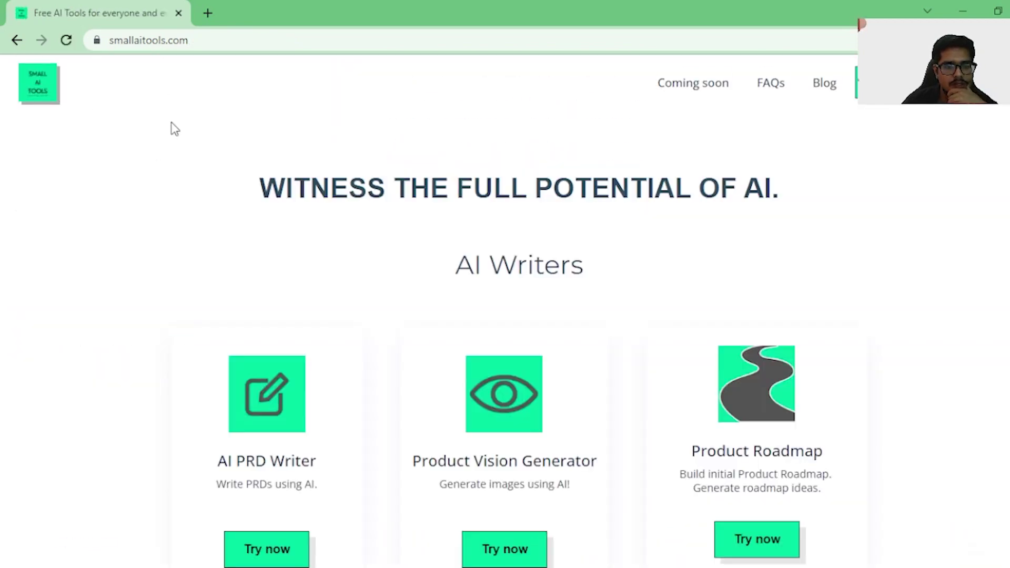
pyautogui.scroll(-6, 136, 112)
pyautogui.click(257, 158)
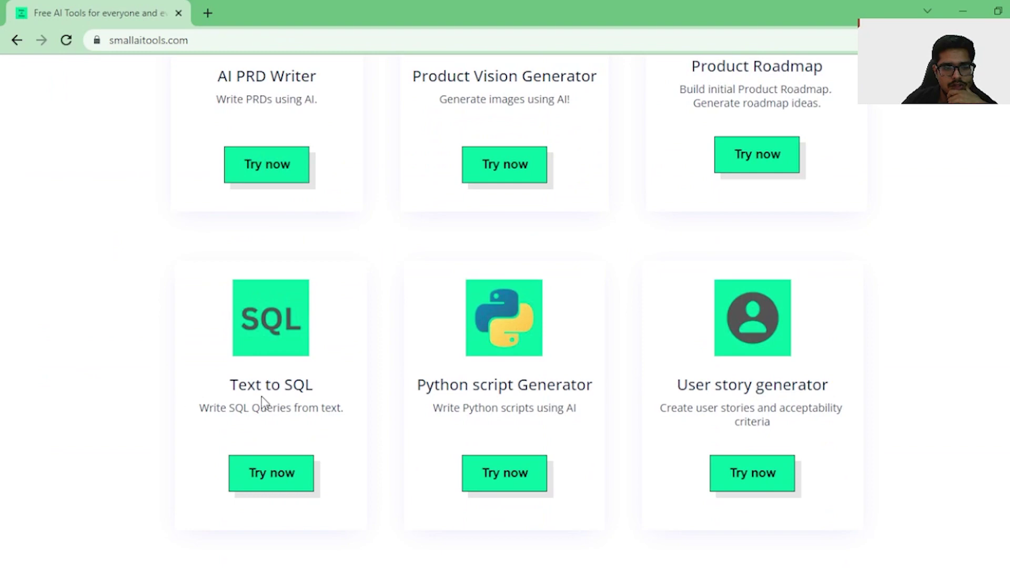
pyautogui.click(732, 470)
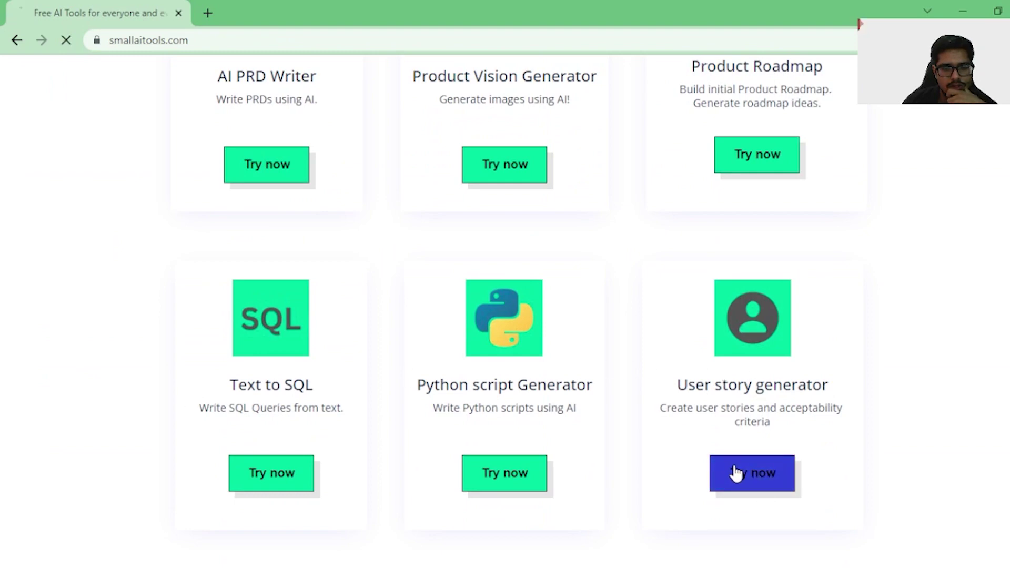
pyautogui.scroll(-2, 142, 221)
pyautogui.scroll(3, 144, 194)
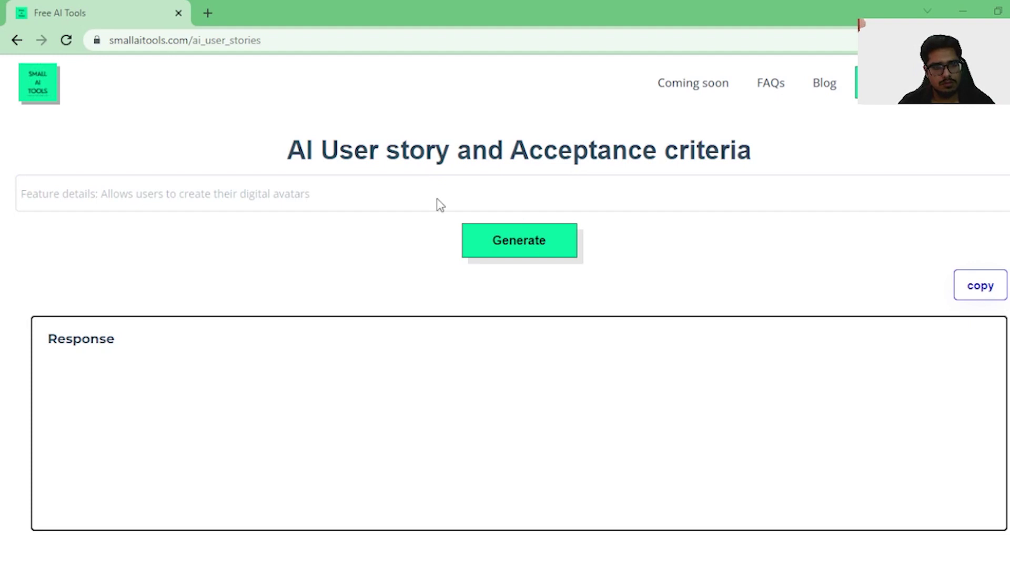
# - Paste the workplace VR headset description and generate its user story and acceptance criteria
pyautogui.click(218, 179)
pyautogui.hotkey('ctrl', 'v')
pyautogui.click(561, 254)
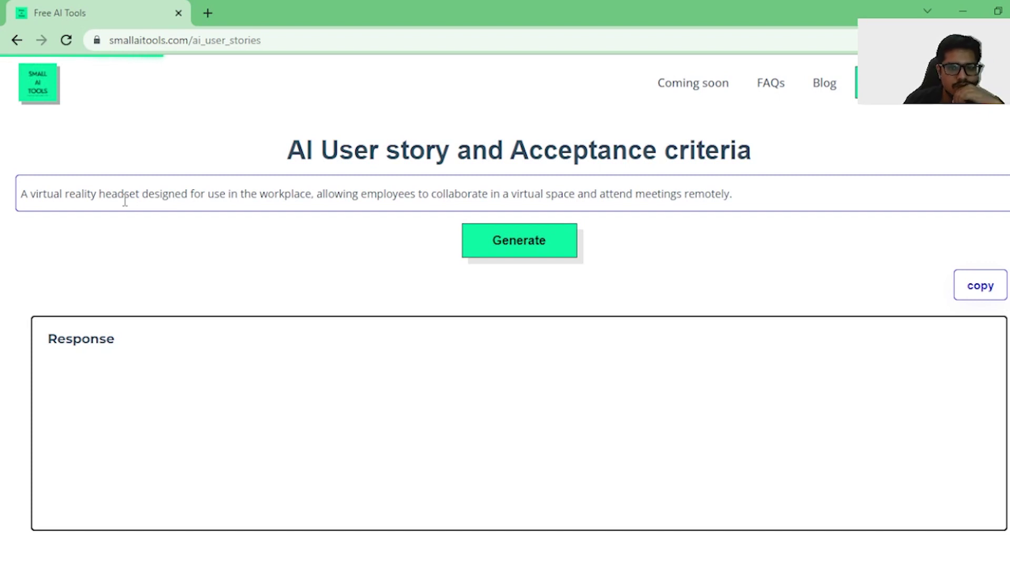
pyautogui.scroll(-15, 125, 201)
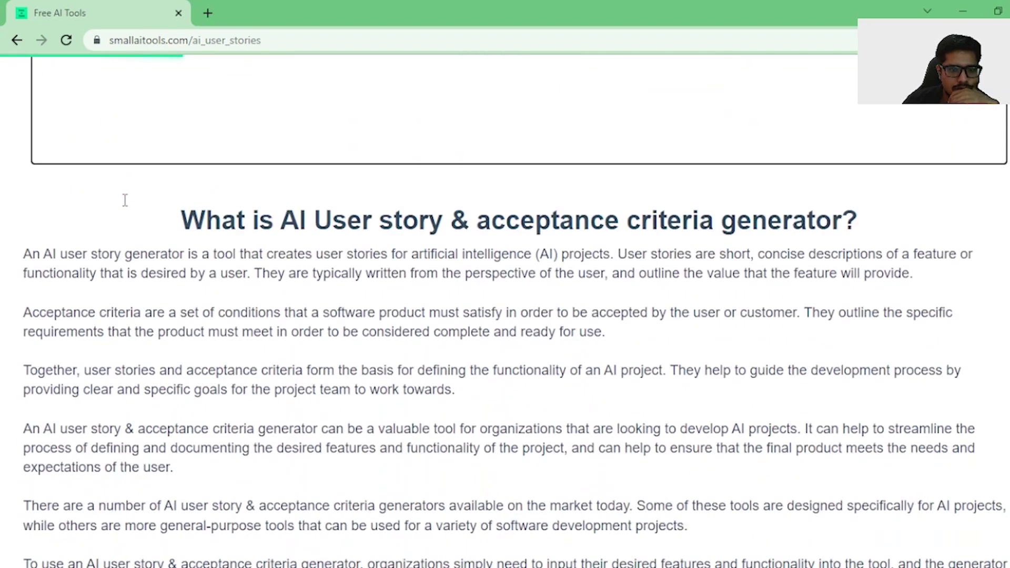
pyautogui.scroll(8, 127, 206)
pyautogui.scroll(5, 126, 206)
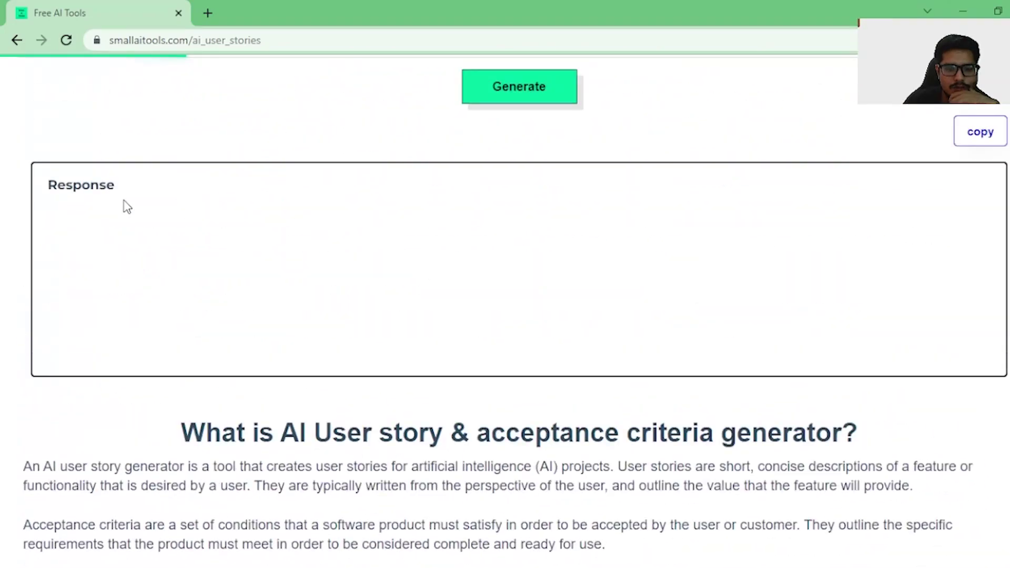
pyautogui.scroll(3, 126, 206)
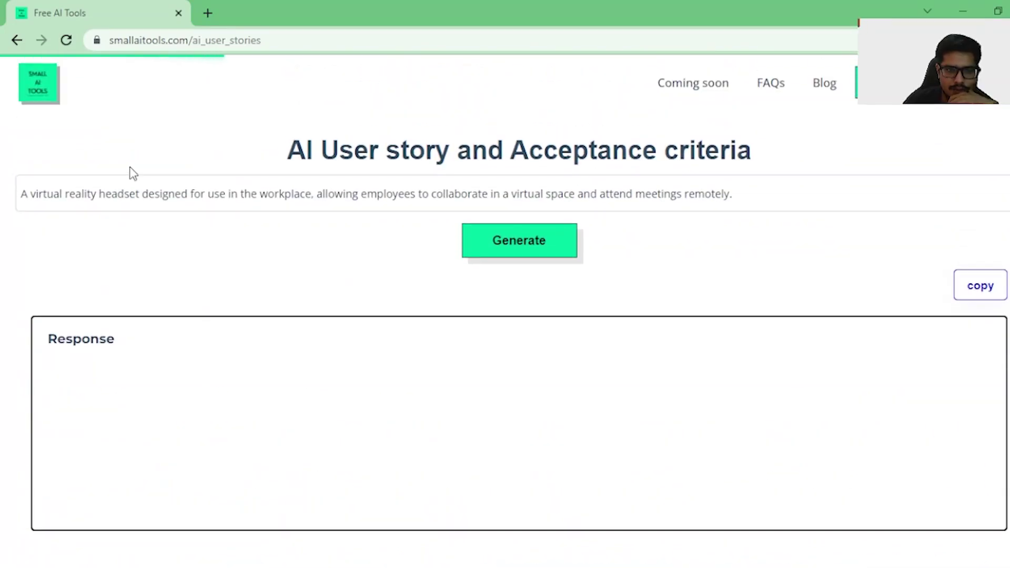
pyautogui.scroll(-7, 130, 166)
pyautogui.scroll(7, 130, 166)
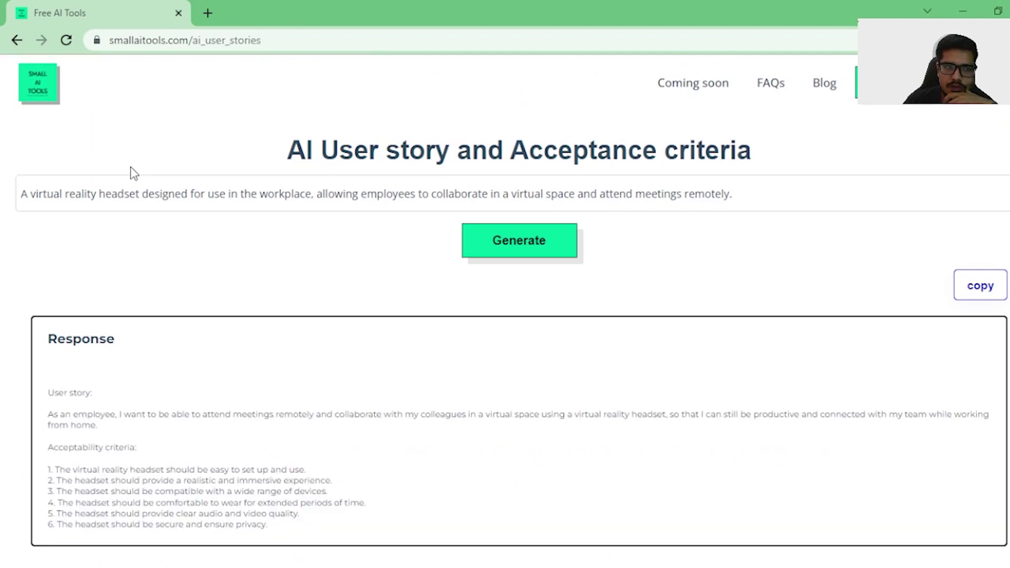
# - Highlight the generated user story and select the feature description
pyautogui.scroll(-4, 131, 169)
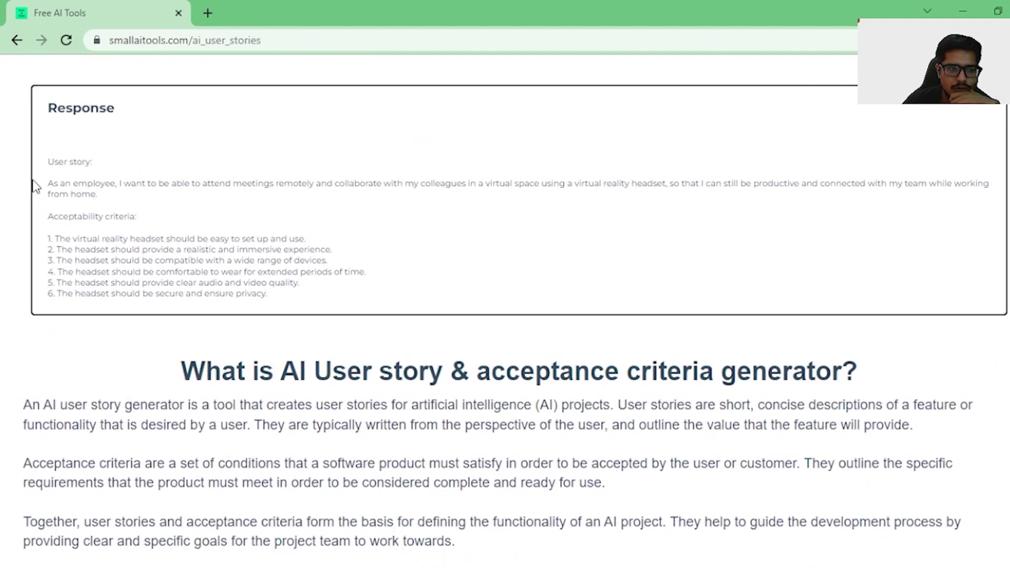
pyautogui.moveTo(47, 184); pyautogui.dragTo(97, 194)
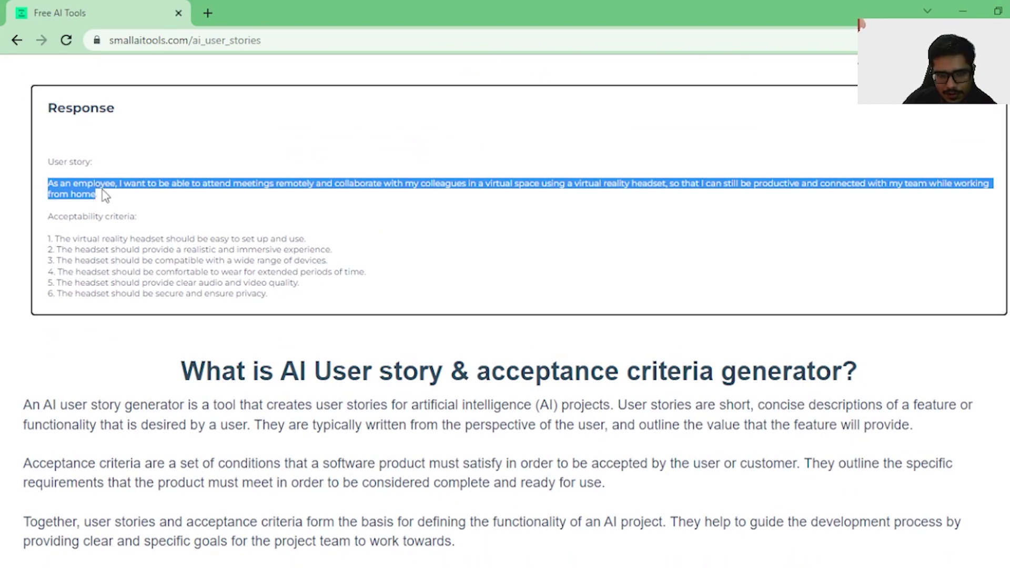
pyautogui.scroll(4, 107, 184)
pyautogui.click(153, 204)
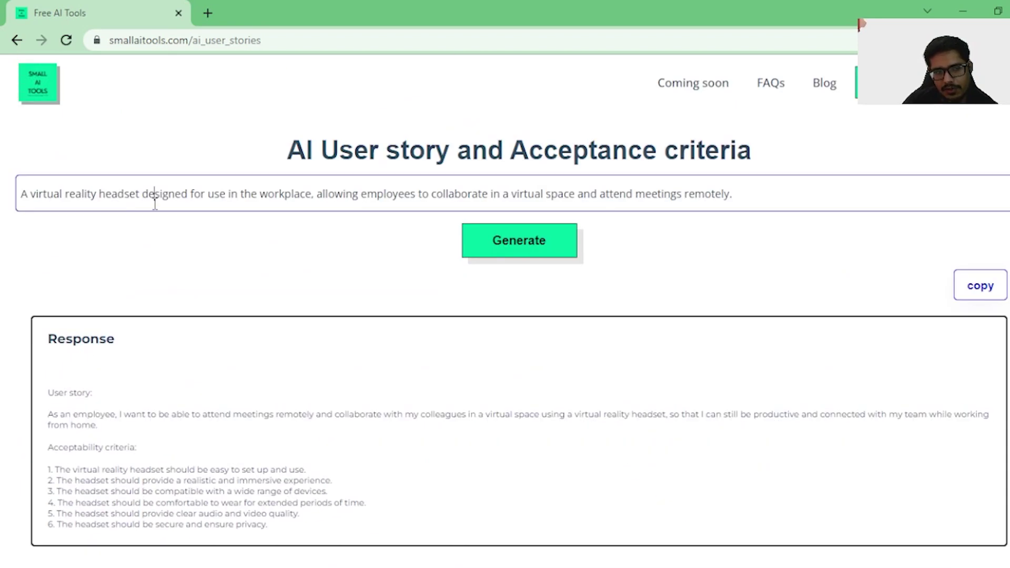
pyautogui.tripleClick(155, 204)
# - Highlight the six acceptance criteria, then return to the home page's tool list
pyautogui.scroll(-3, 135, 212)
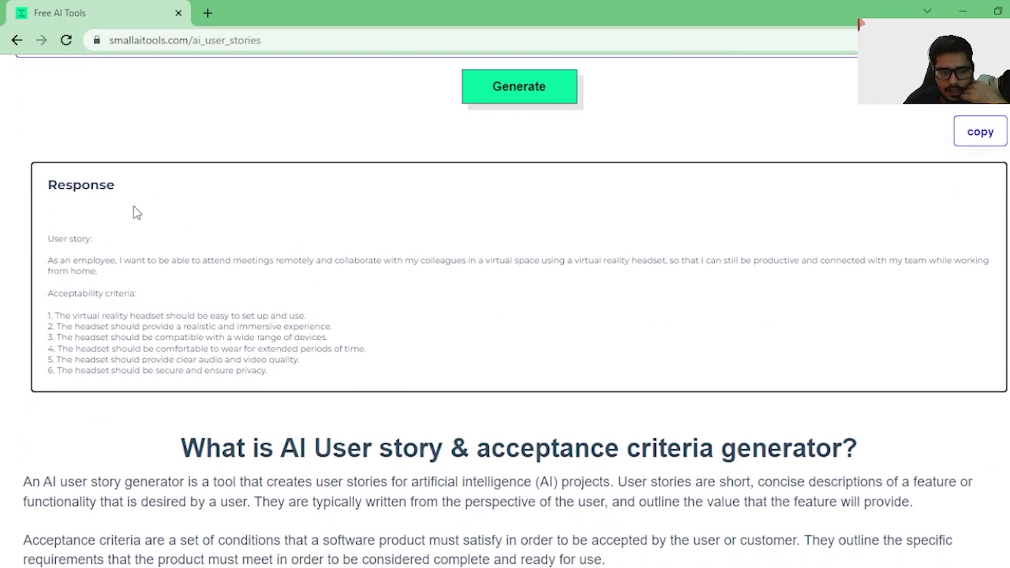
pyautogui.moveTo(55, 315); pyautogui.dragTo(274, 381)
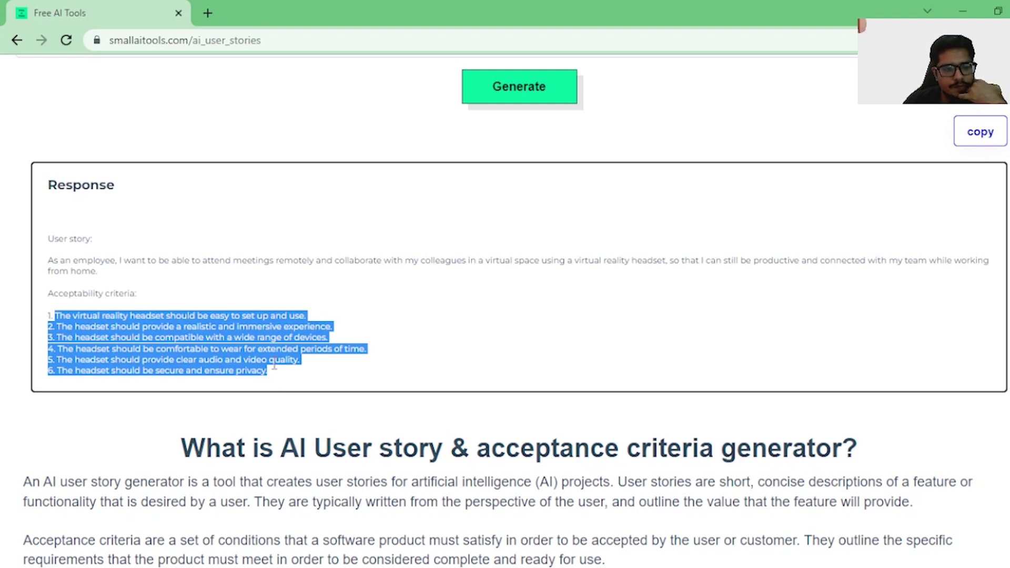
pyautogui.scroll(-4, 274, 363)
pyautogui.scroll(7, 274, 358)
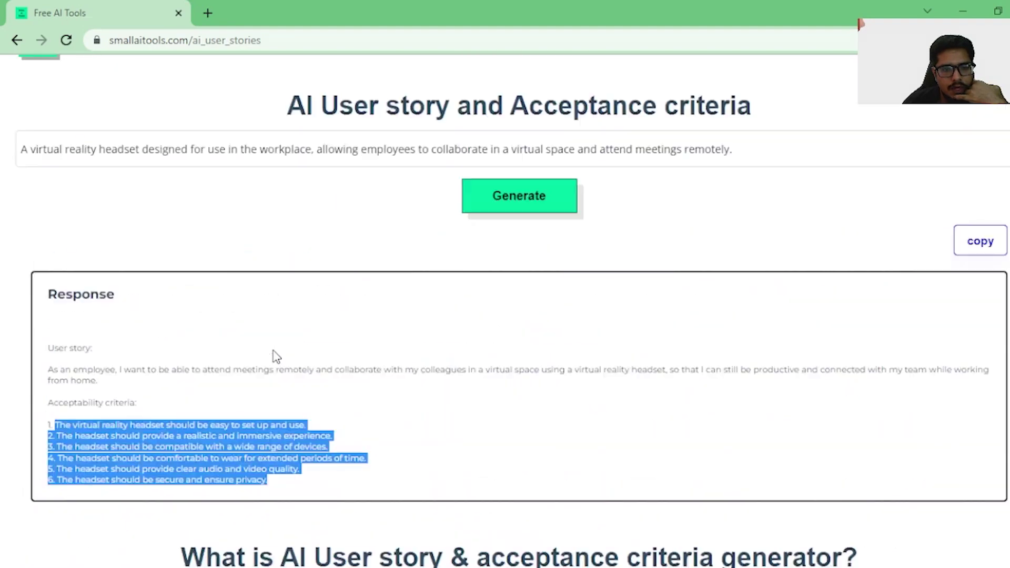
pyautogui.click(33, 94)
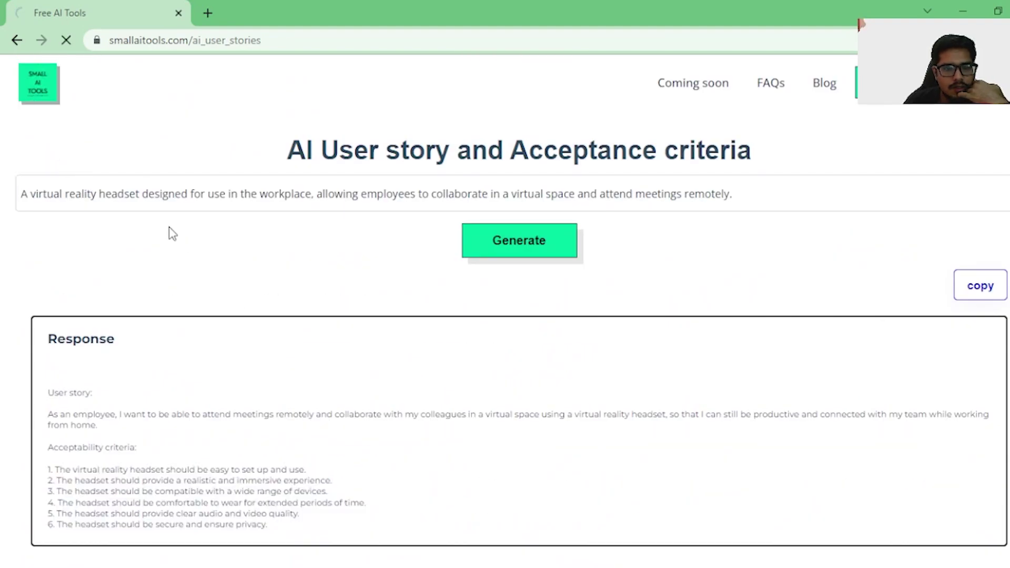
pyautogui.scroll(-7, 185, 241)
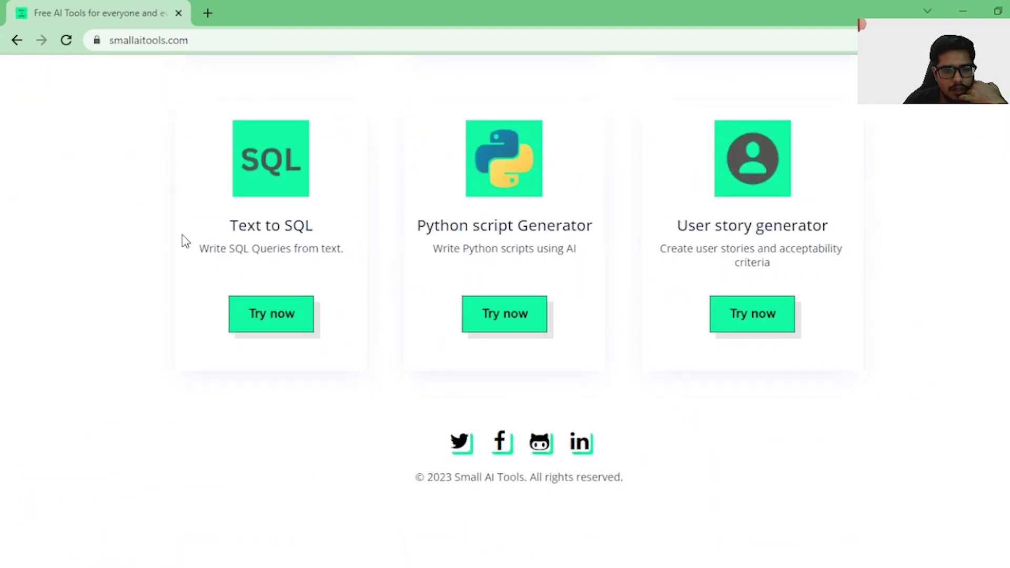